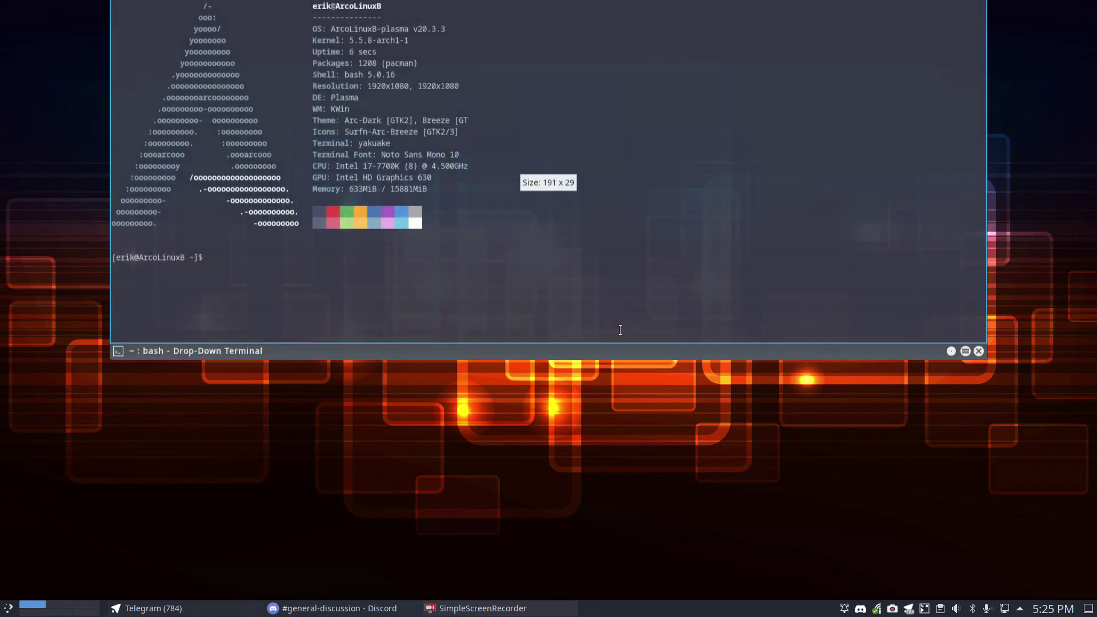
key("F12")
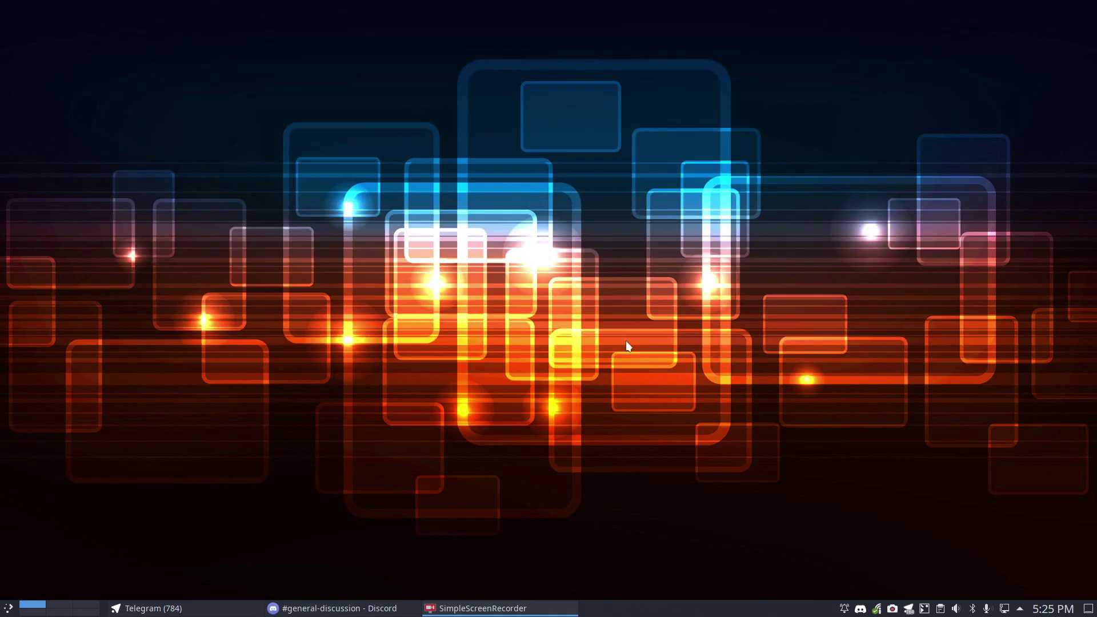
Hide the Yakuake drop-down terminal and quit Telegram and Discord from the system tray
right_click(907, 610)
left_click(935, 591)
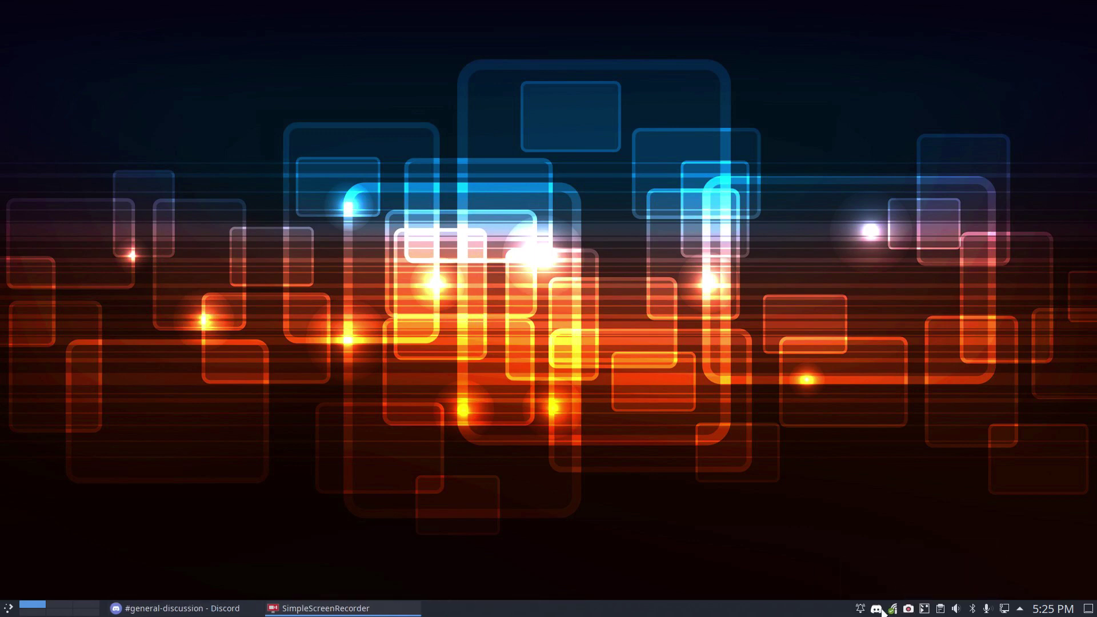
right_click(876, 609)
left_click(909, 591)
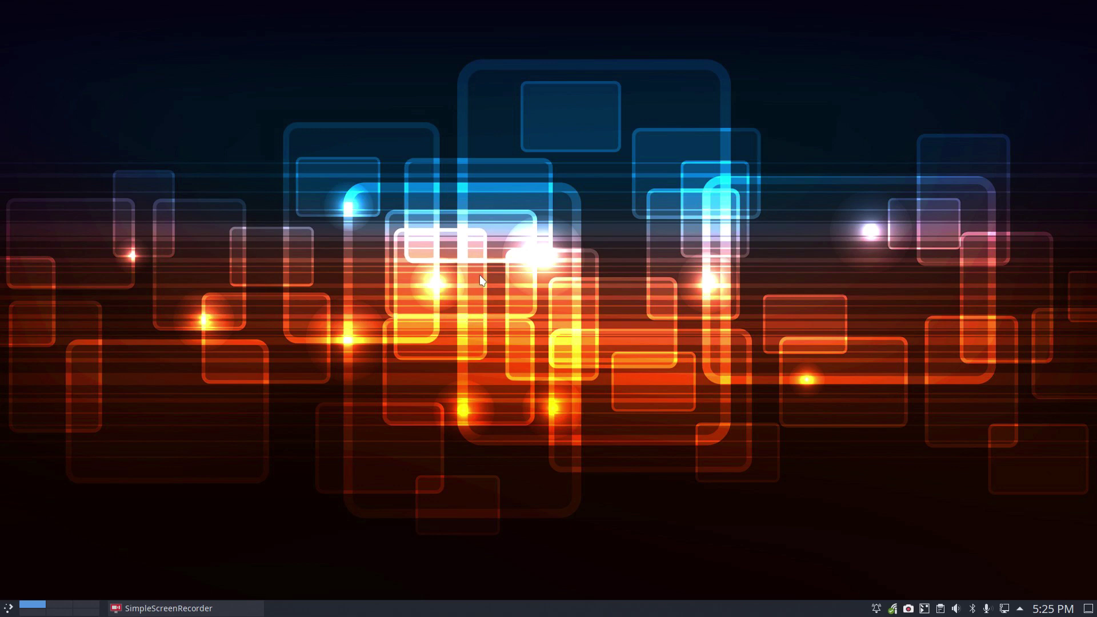
key("alt+space")
type("subl")
key("Return")
In a new Konsole, tab-complete 'sudo pacman -S chrom' to list chromium-bsu and similar, then cancel
key("ctrl+alt+t")
type("su")
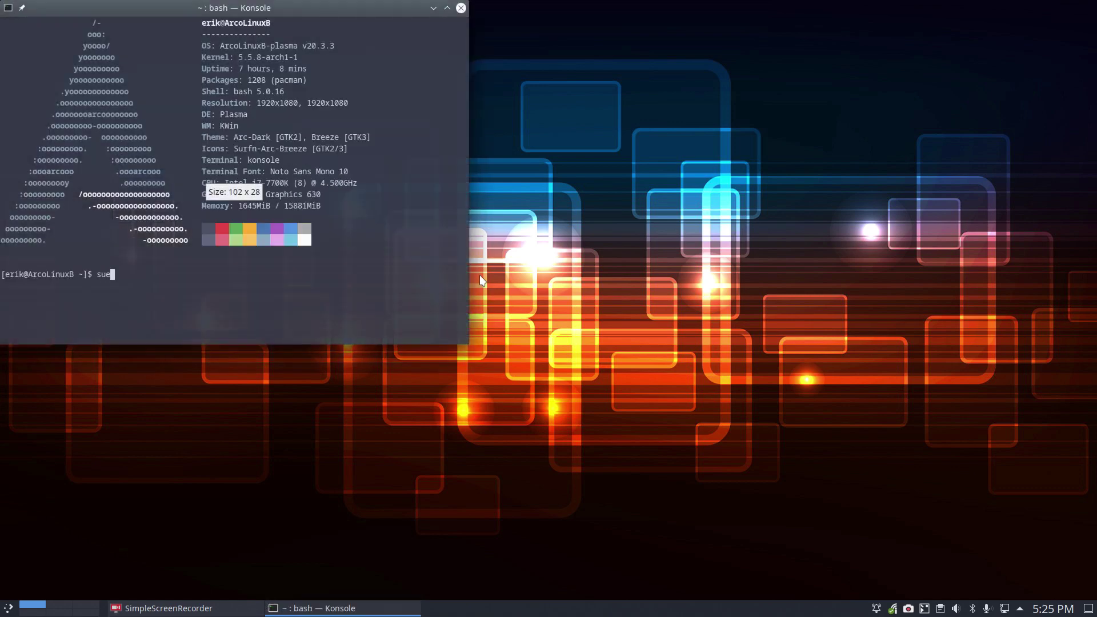
type("e")
key("BackSpace")
type("do")
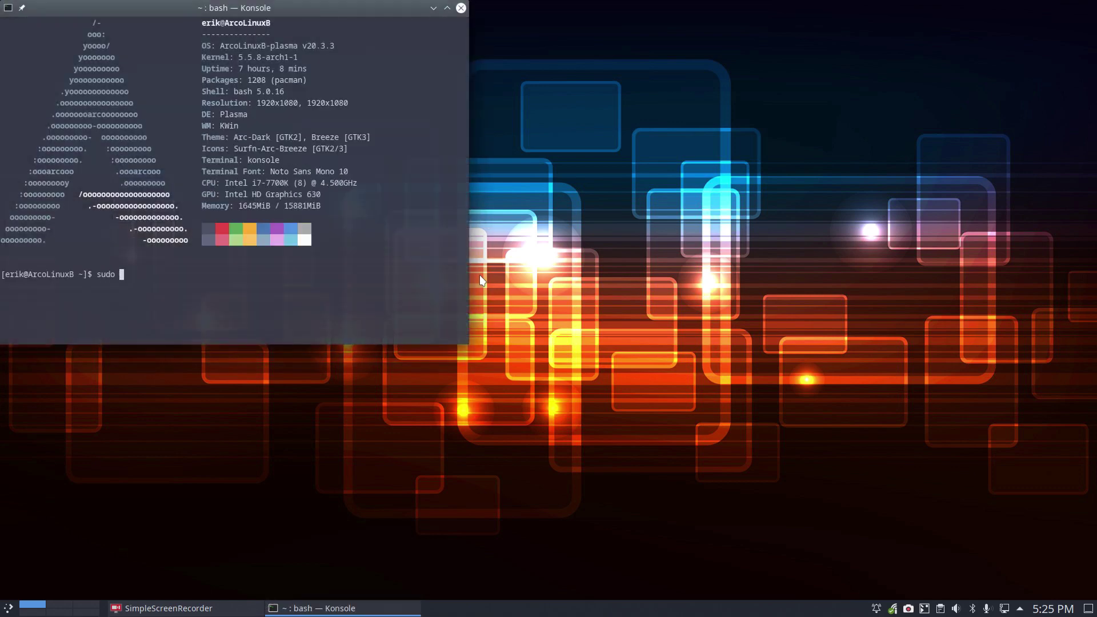
type(" pacman -")
type("S")
type("chrom")
key("Tab")
key("Tab")
key("Tab")
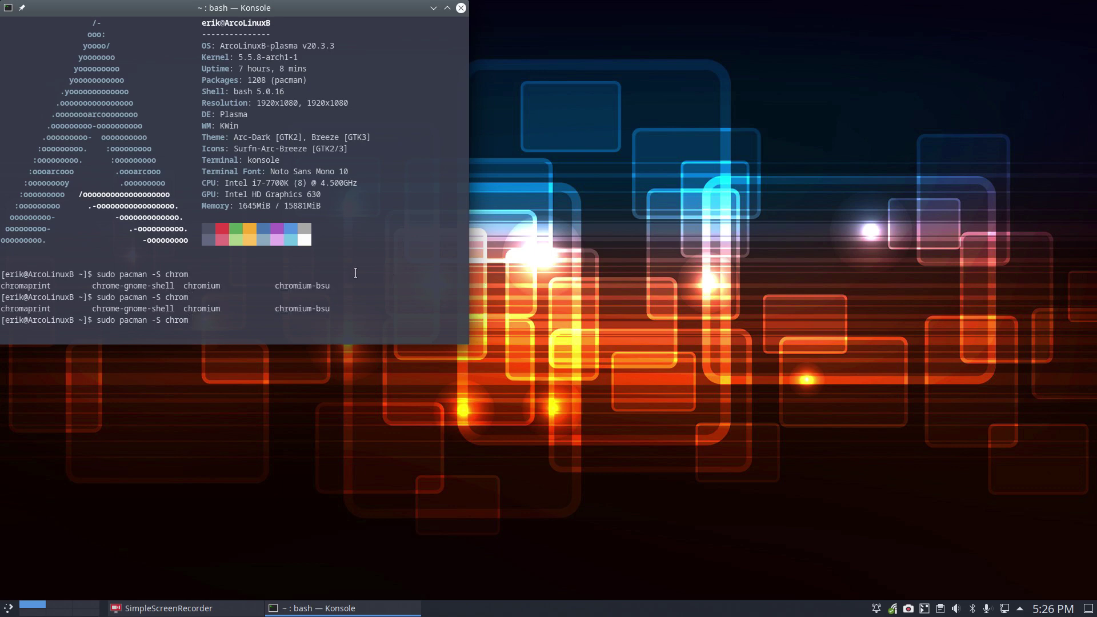
double_click(297, 285)
key("ctrl+c")
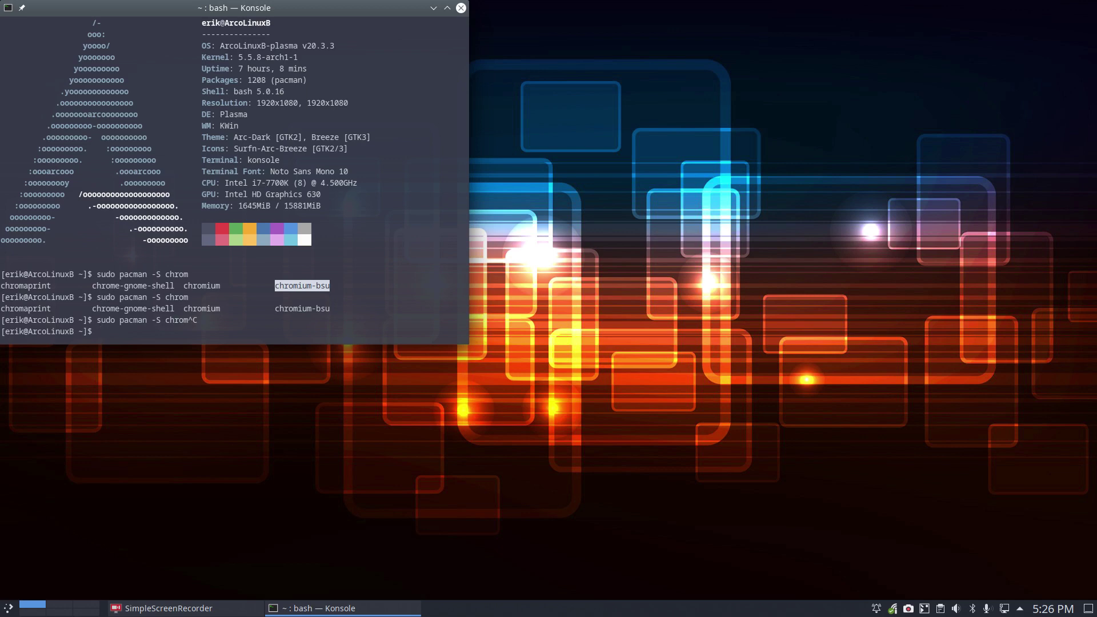
type("yay")
Run trizen to show its help, discard a typed yaourt command, then close Konsole
key("BackSpace")
key("BackSpace")
key("BackSpace")
type("trize")
type("n")
key("Return")
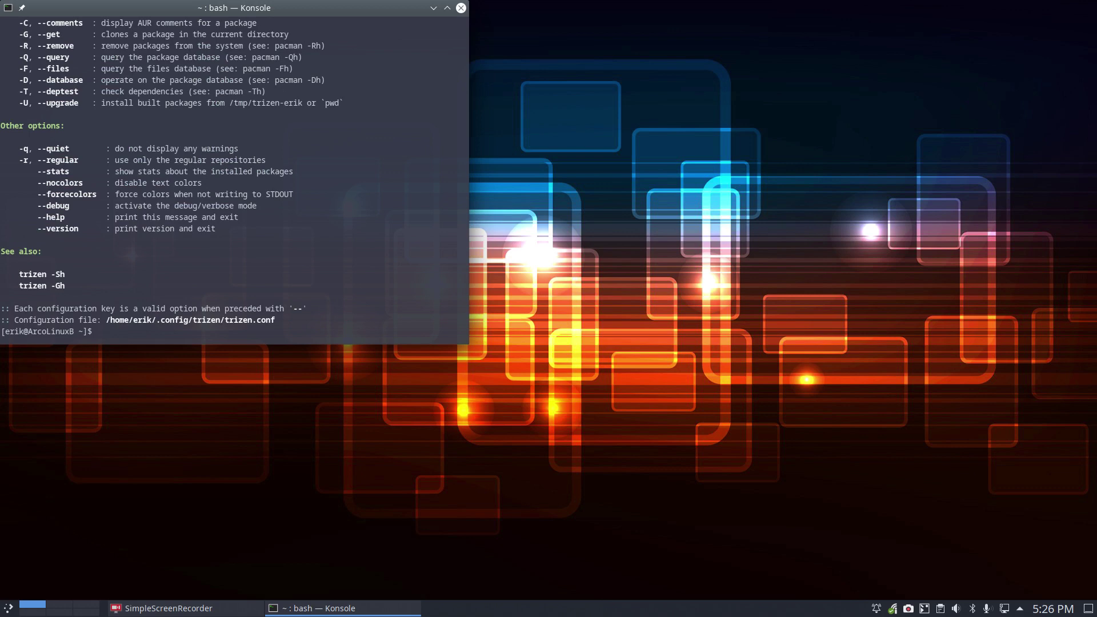
type("yaour")
type("t")
key("BackSpace")
key("BackSpace")
key("BackSpace")
key("BackSpace")
key("BackSpace")
key("BackSpace")
left_click_drag(284, 6, 514, 110)
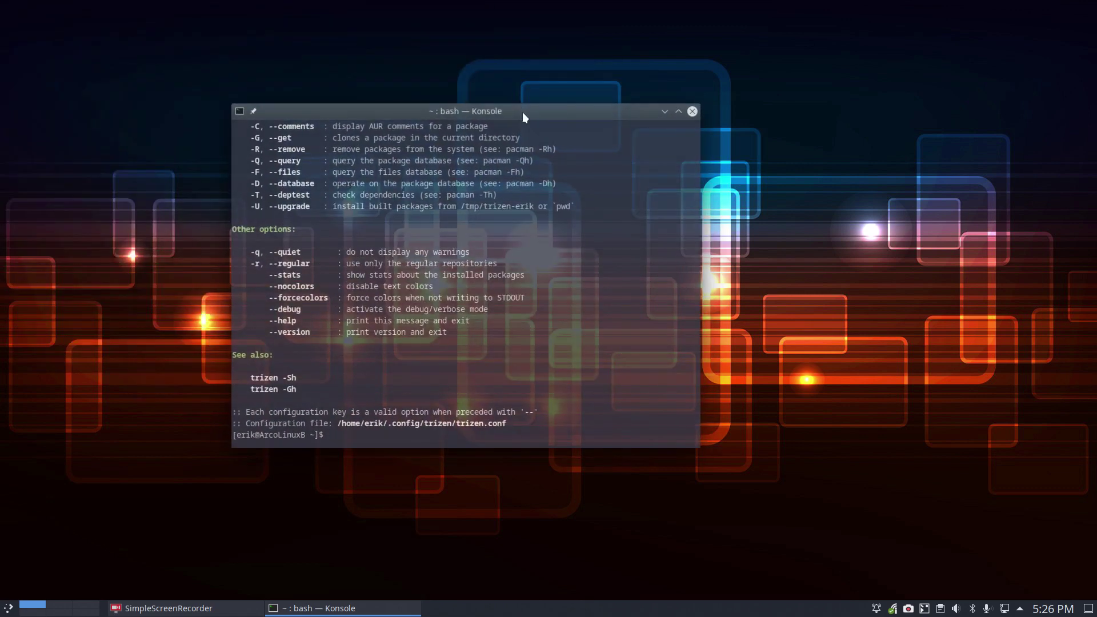
left_click(692, 111)
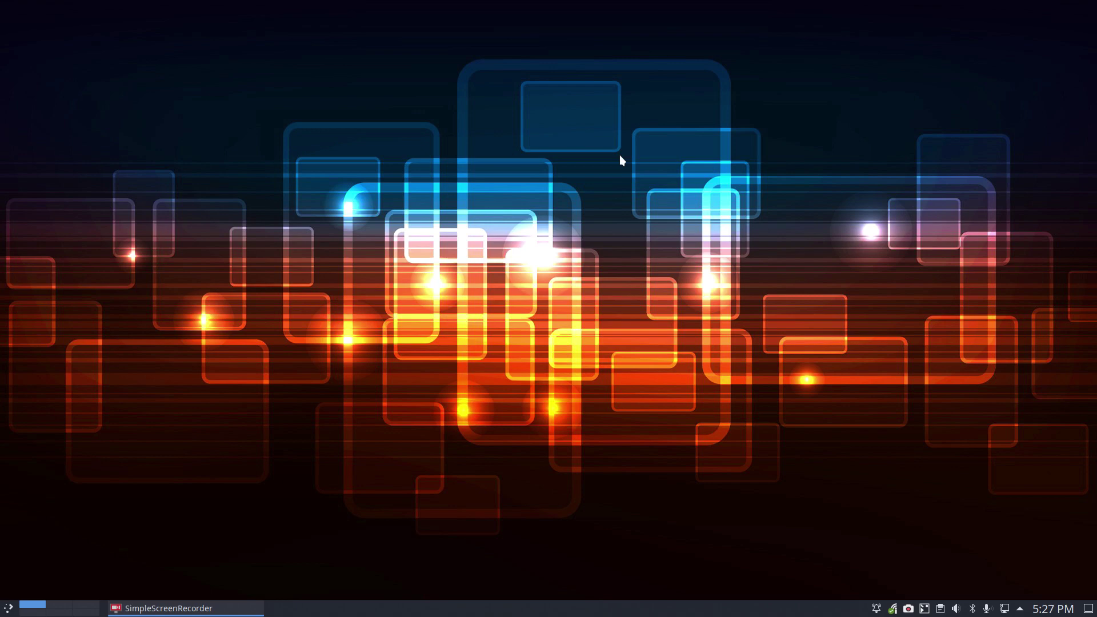
Run 'yay zoom' in a new Konsole and highlight community/xaos among the numbered results
key("ctrl+alt+t")
type("yay ")
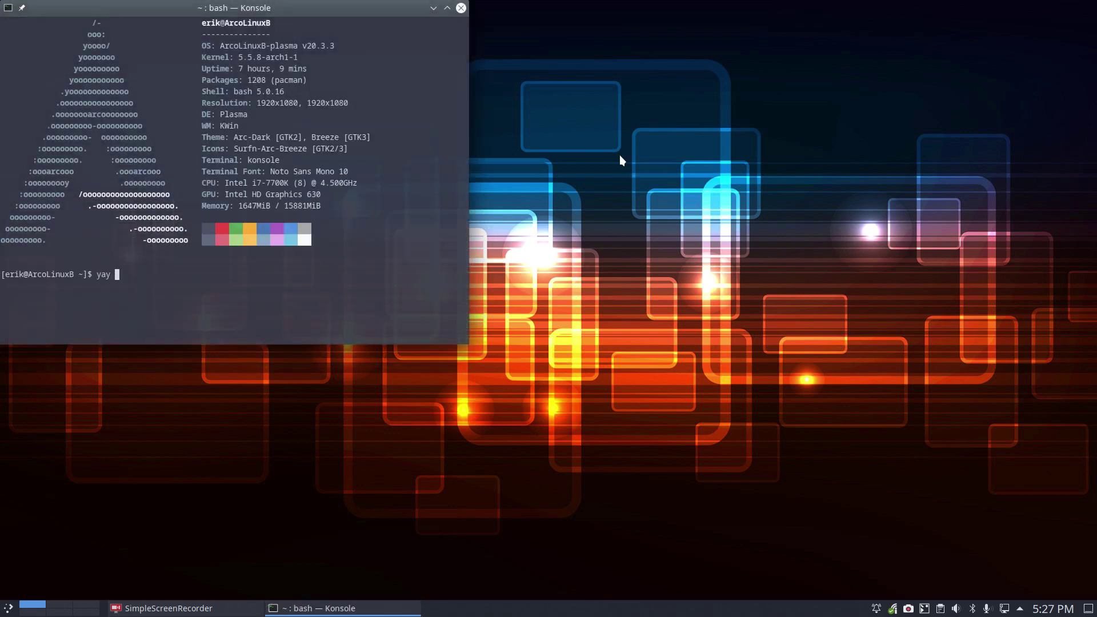
type("zoom")
key("Return")
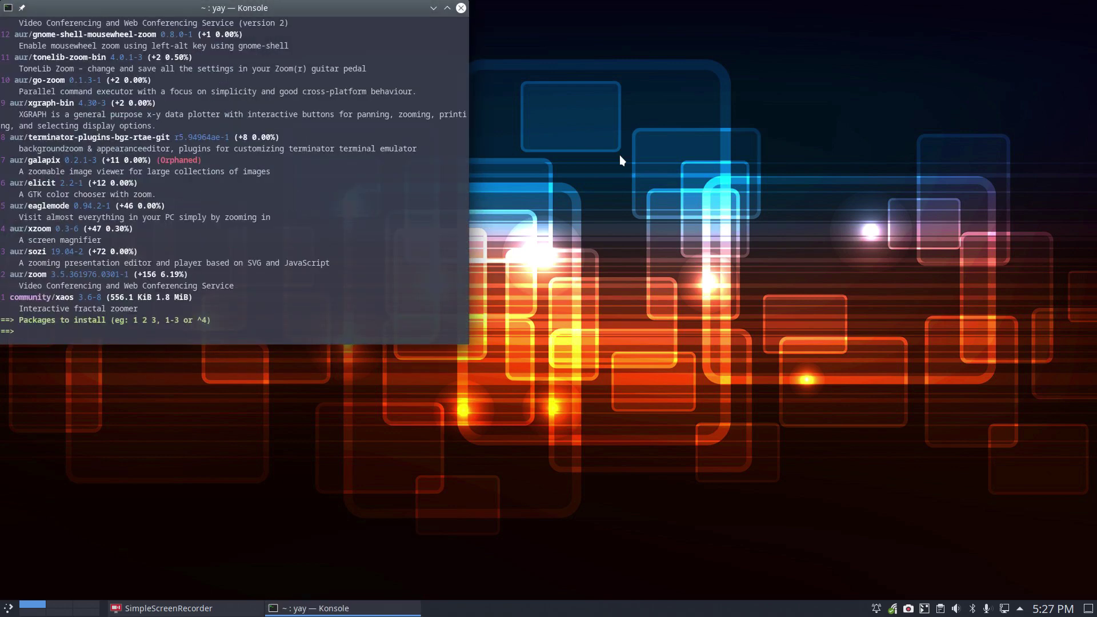
left_click_drag(284, 14, 611, 82)
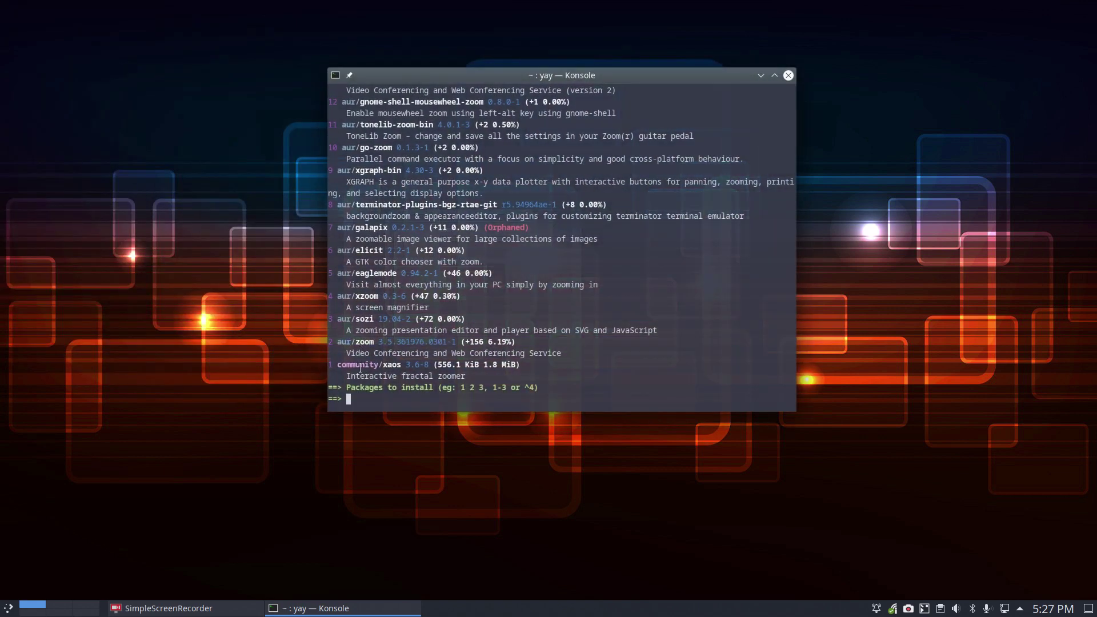
left_click_drag(340, 360, 382, 365)
left_click(391, 369)
double_click(387, 367)
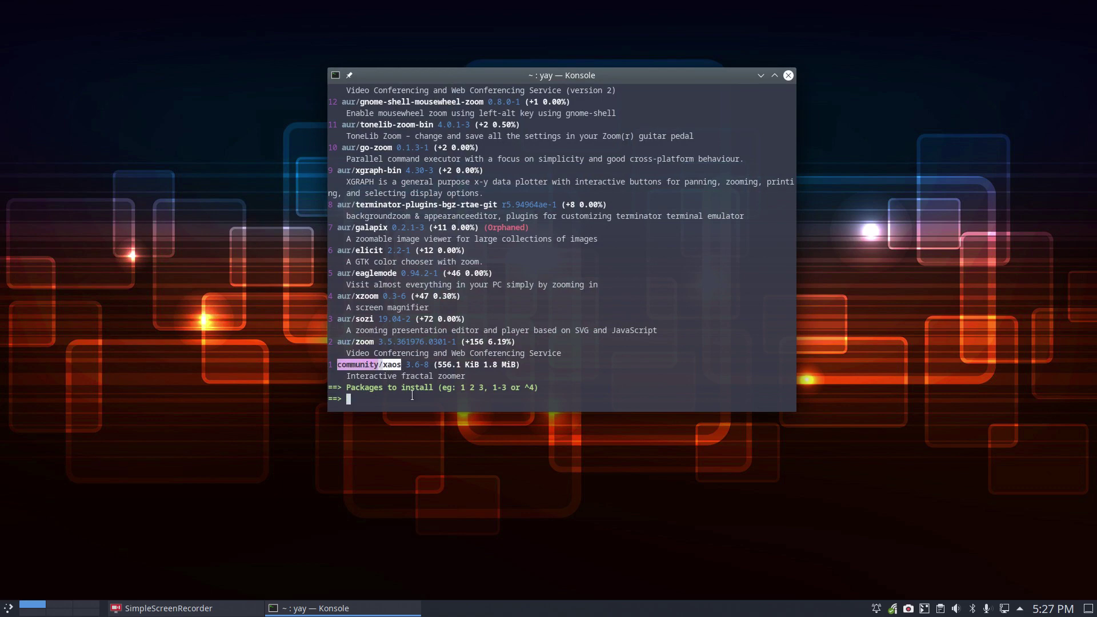
left_click(351, 349)
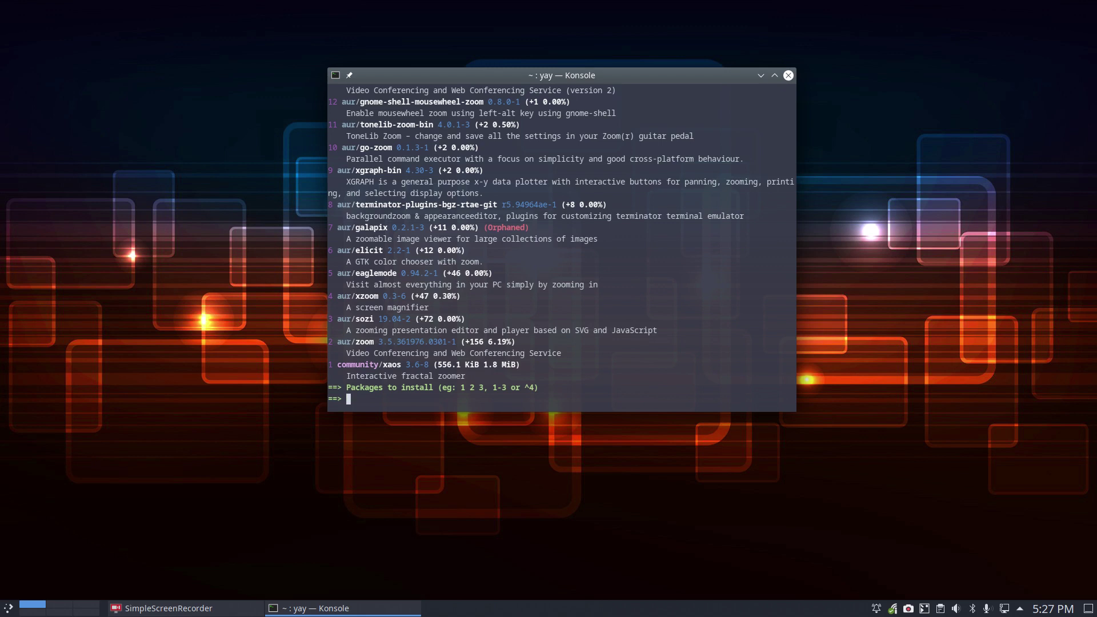
type("2")
Choose package 2 (zoom) and accept no diffs so the AUR build starts
key("Return")
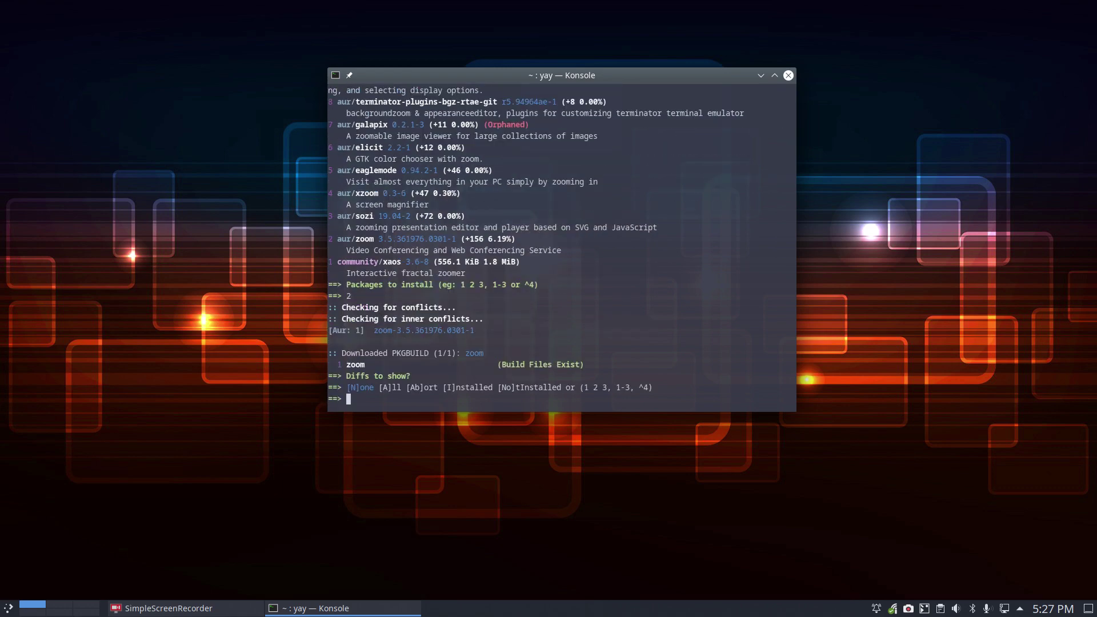
key("Return")
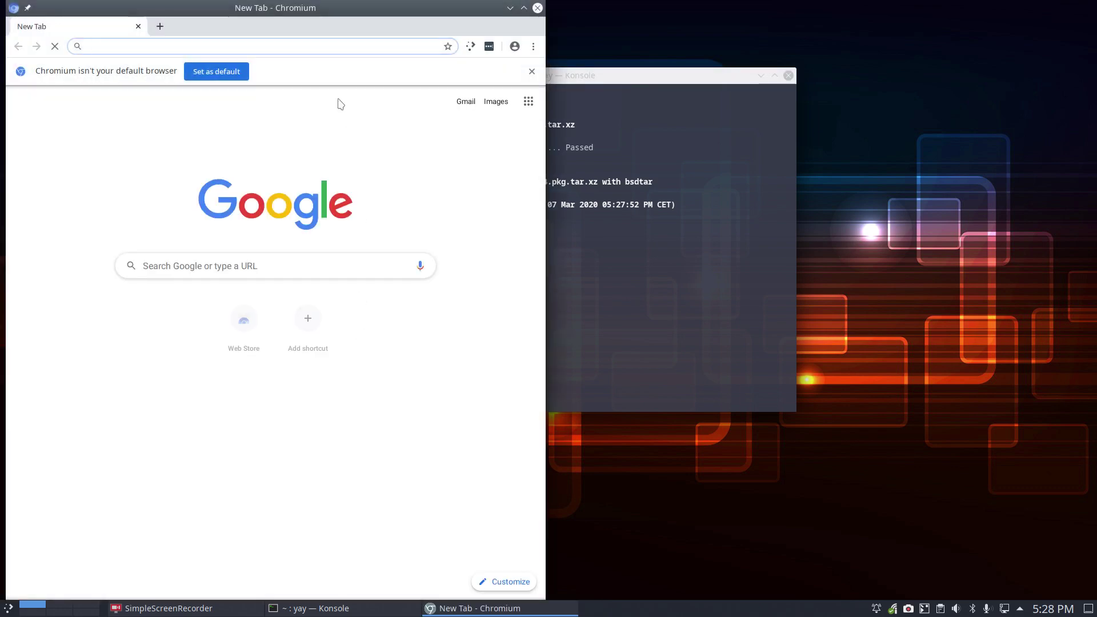
Maximize Chromium, search 'zoom linux' and read the Installing Zoom on Linux article
double_click(306, 8)
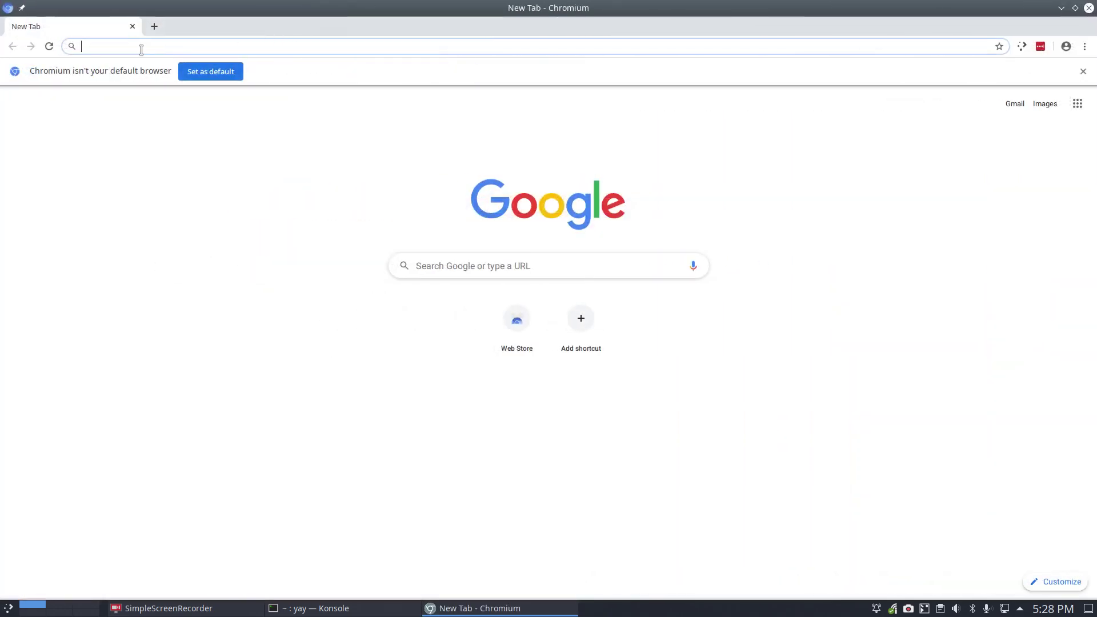
type("zoom linux")
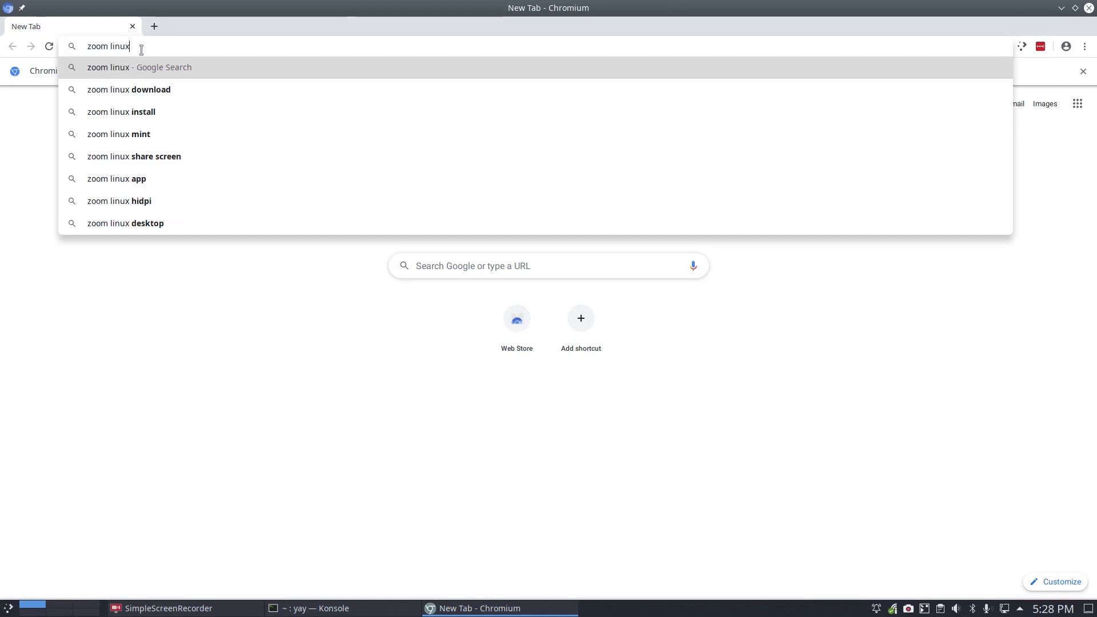
key("Return")
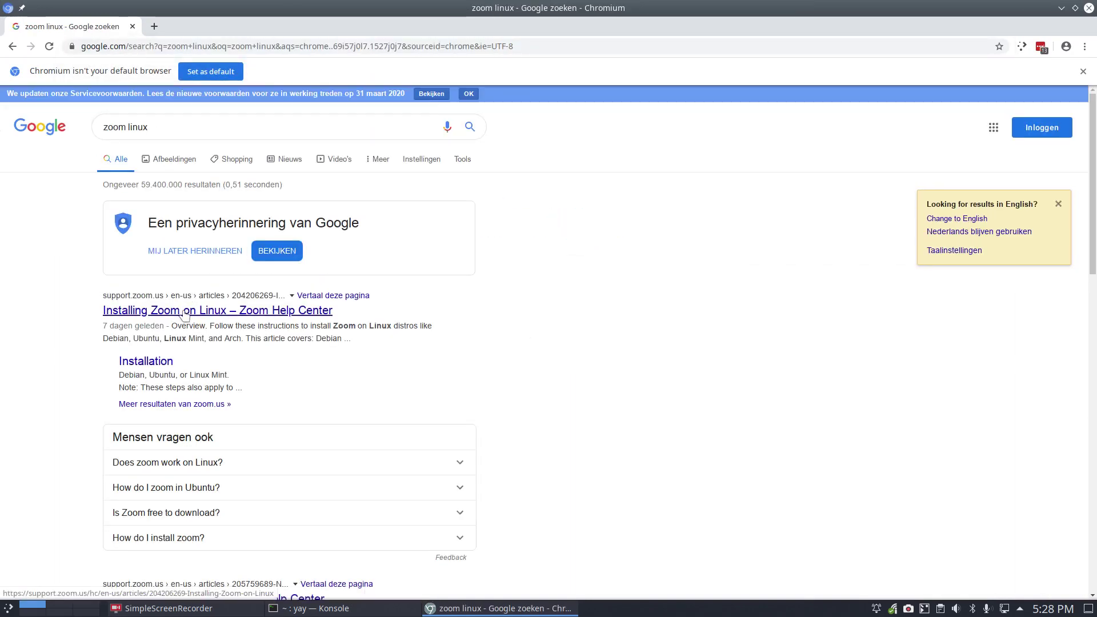
left_click(271, 316)
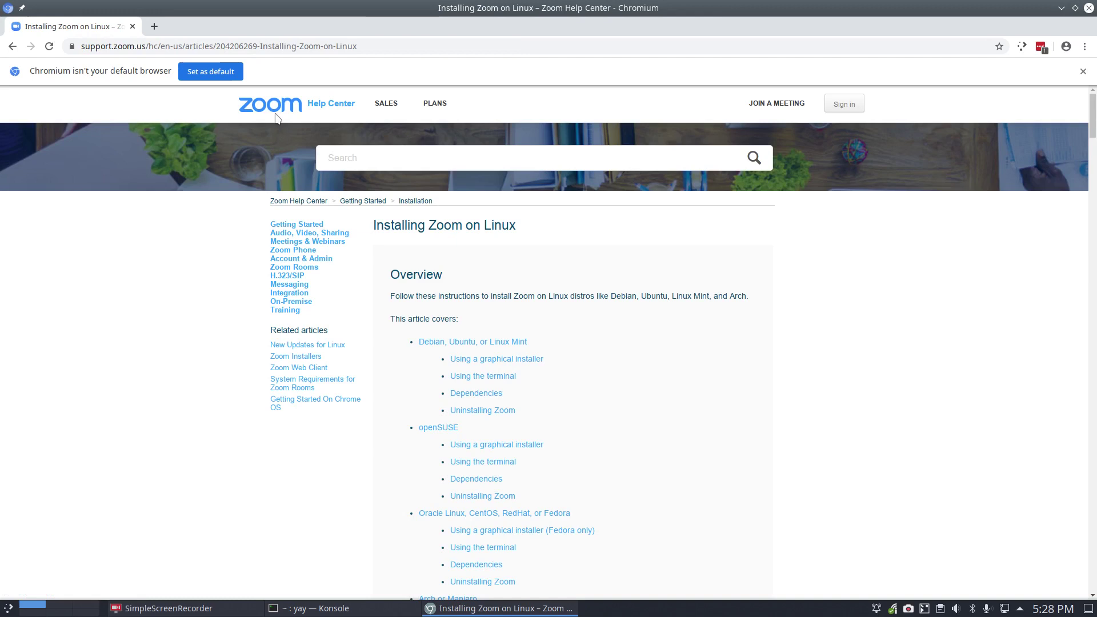
left_click(12, 46)
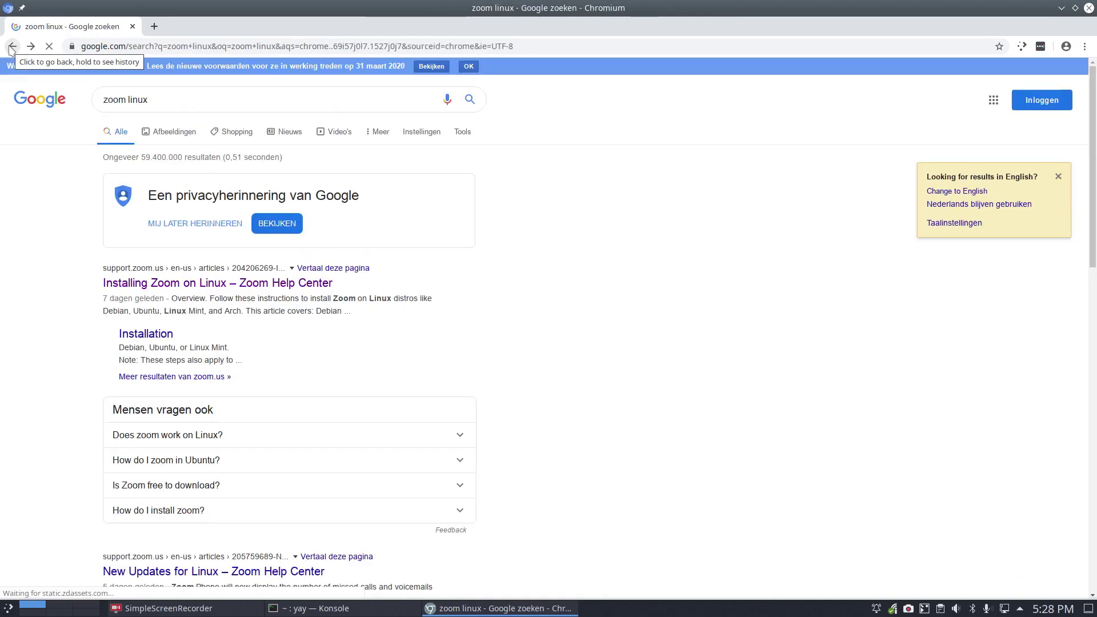
scroll(16, 365, "down", 3)
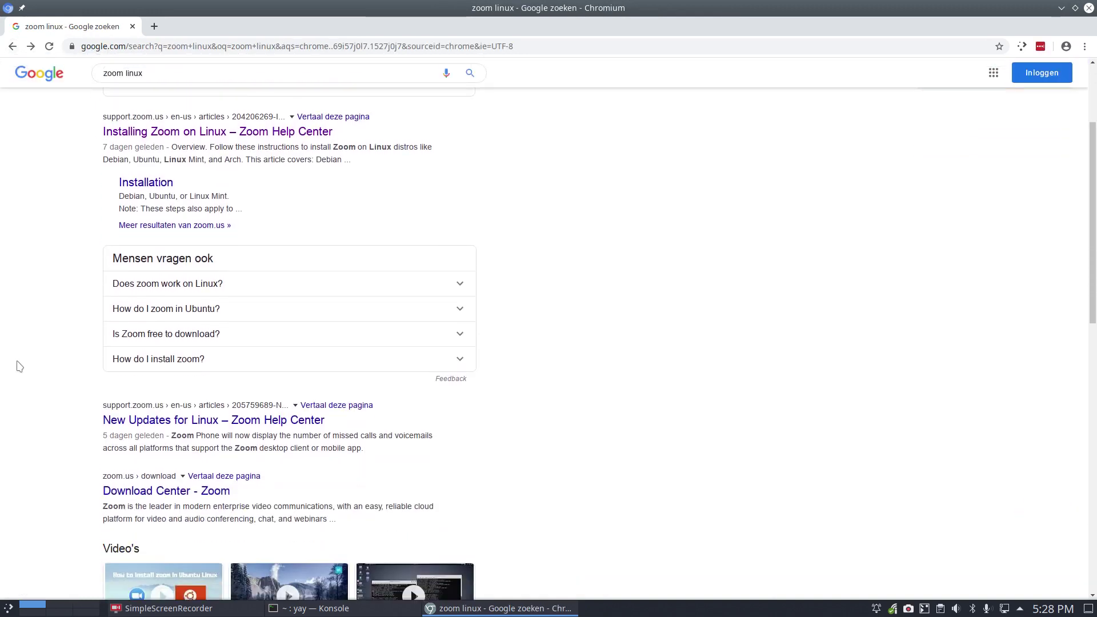
scroll(17, 366, "down", 2)
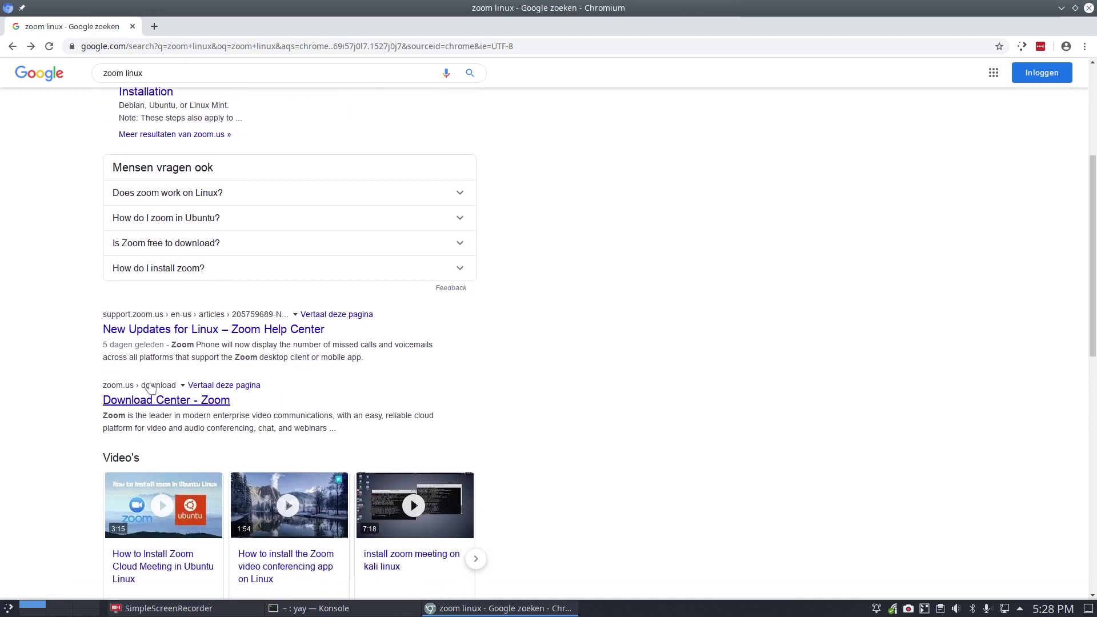
Browse Zoom's Download Center and homepage, then minimize Chromium
left_click(137, 396)
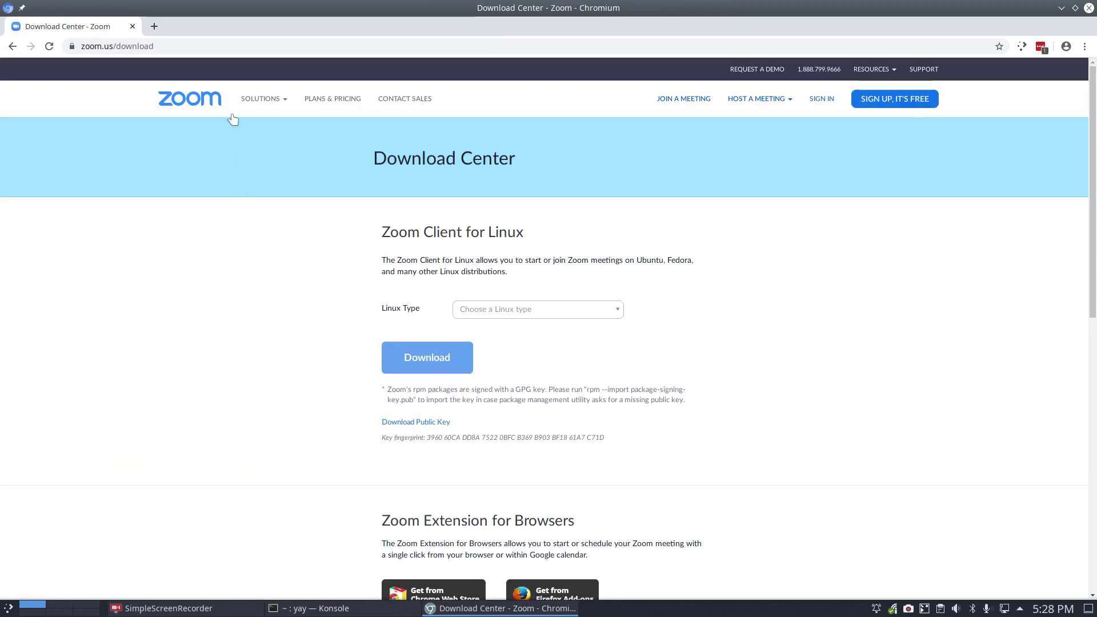
left_click(206, 103)
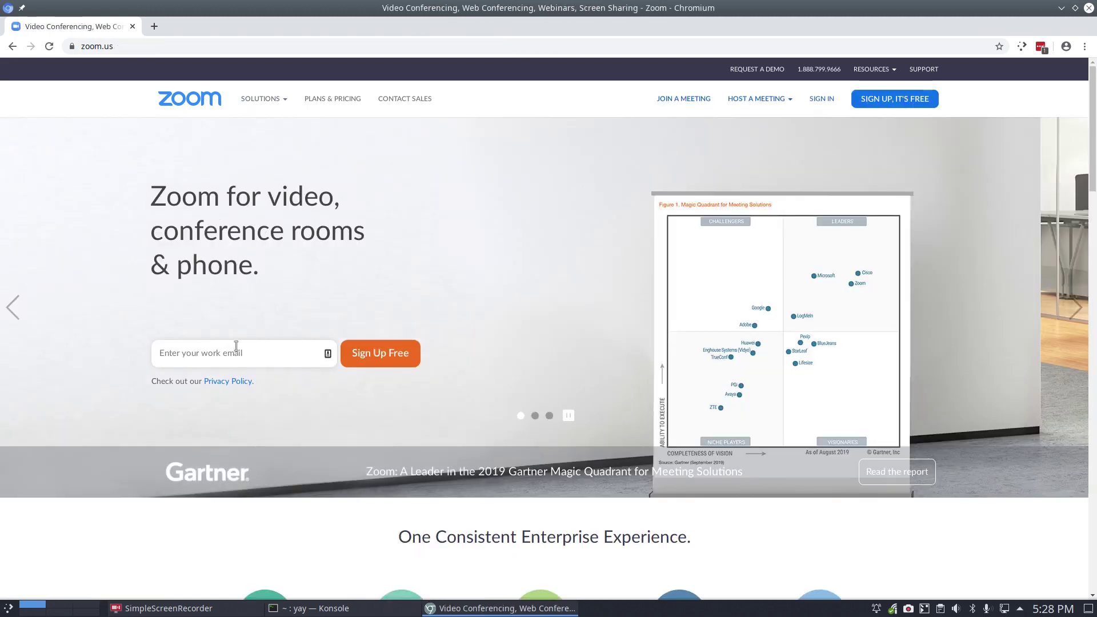
scroll(339, 440, "down", 2)
scroll(547, 374, "down", 2)
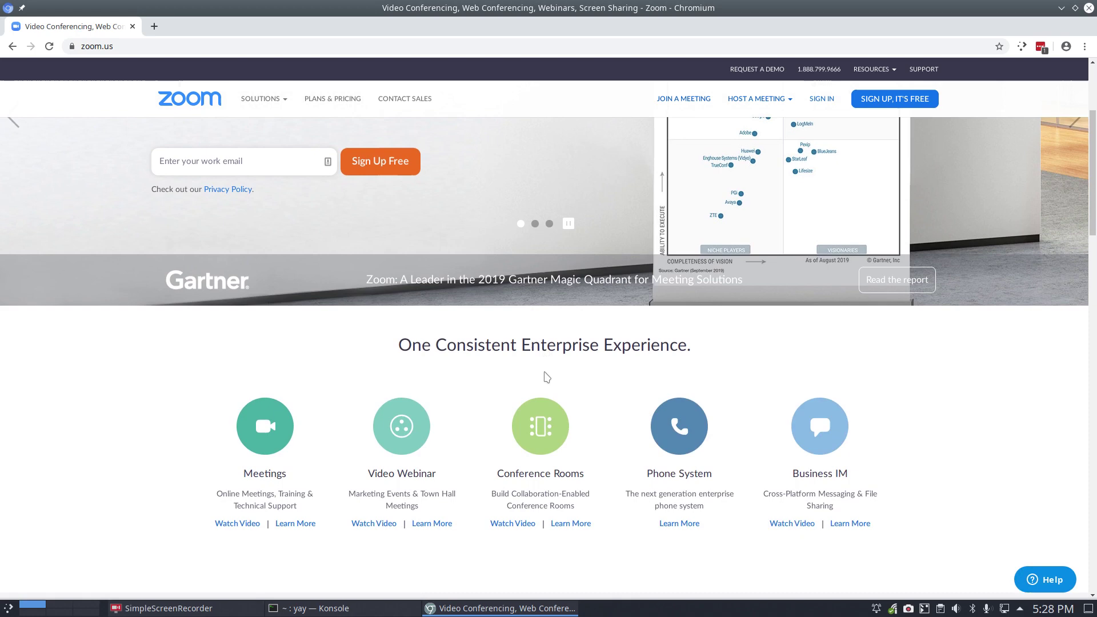
scroll(483, 385, "down", 1)
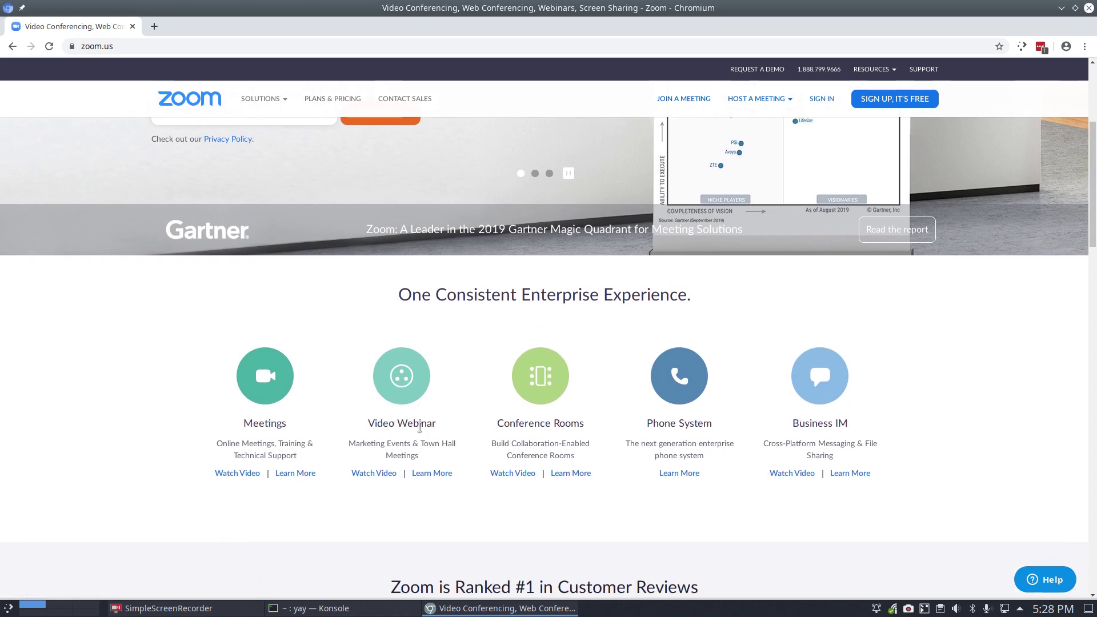
scroll(472, 461, "up", 1)
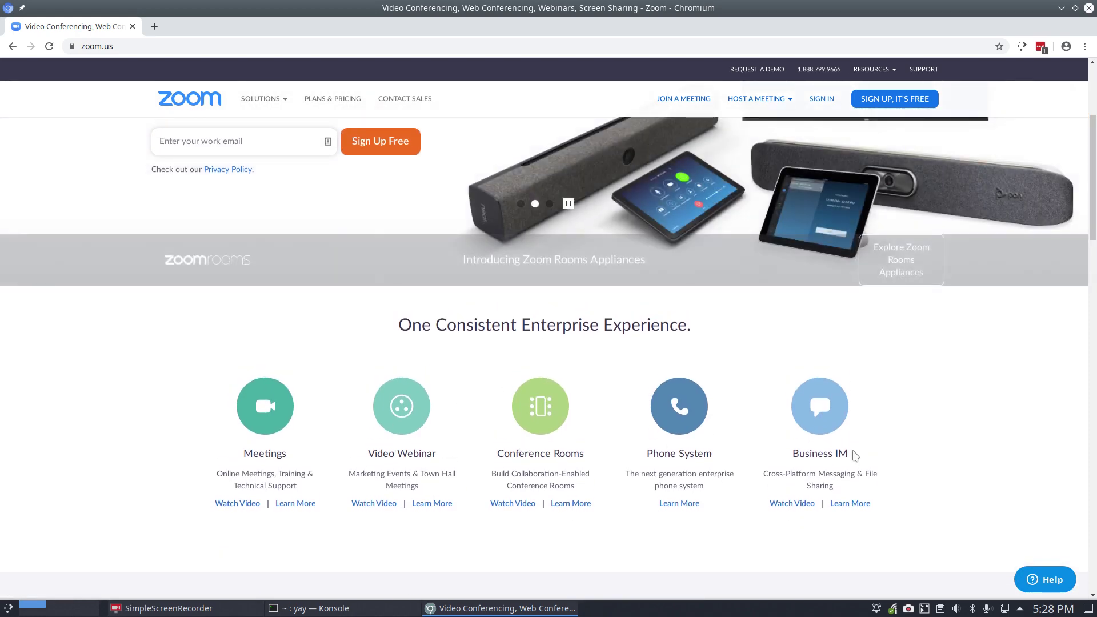
scroll(876, 457, "down", 3)
scroll(921, 450, "down", 2)
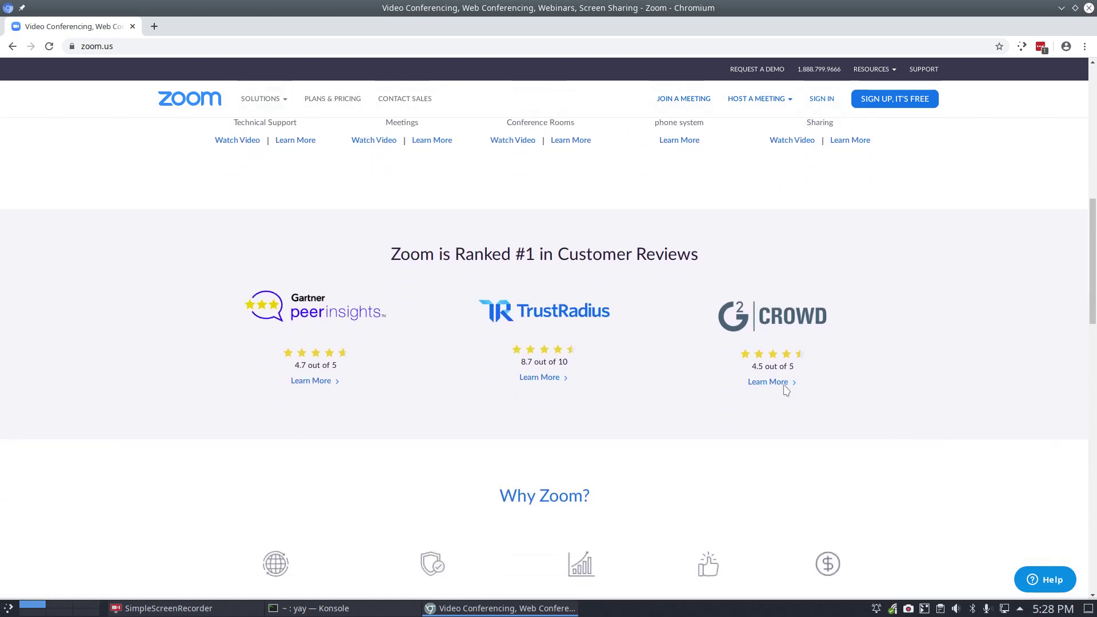
scroll(792, 402, "down", 1)
scroll(792, 403, "down", 2)
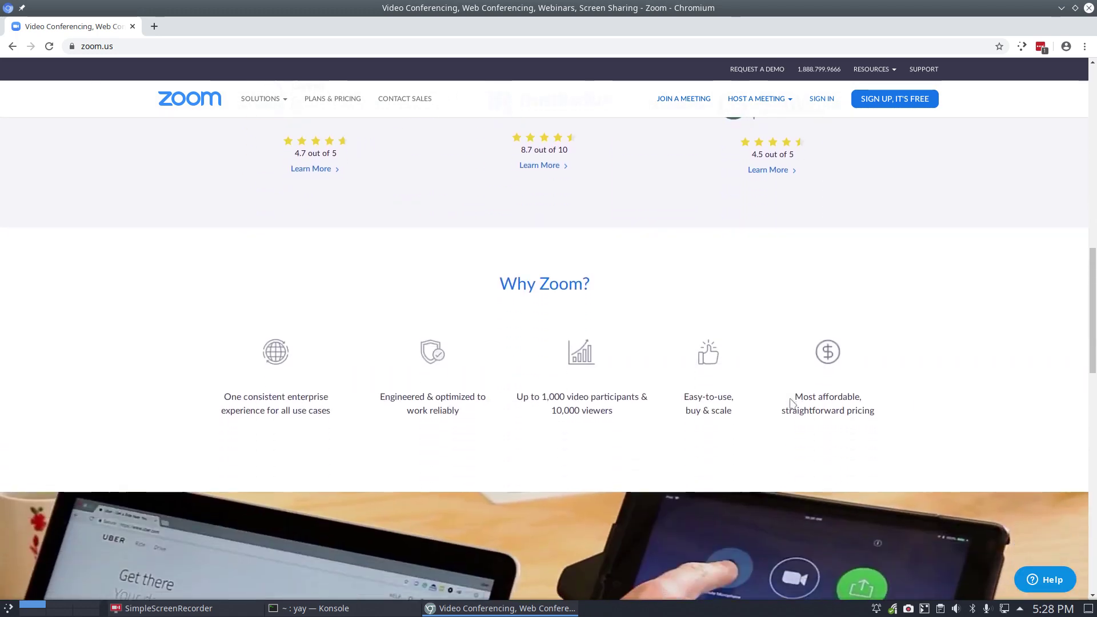
scroll(790, 404, "down", 4)
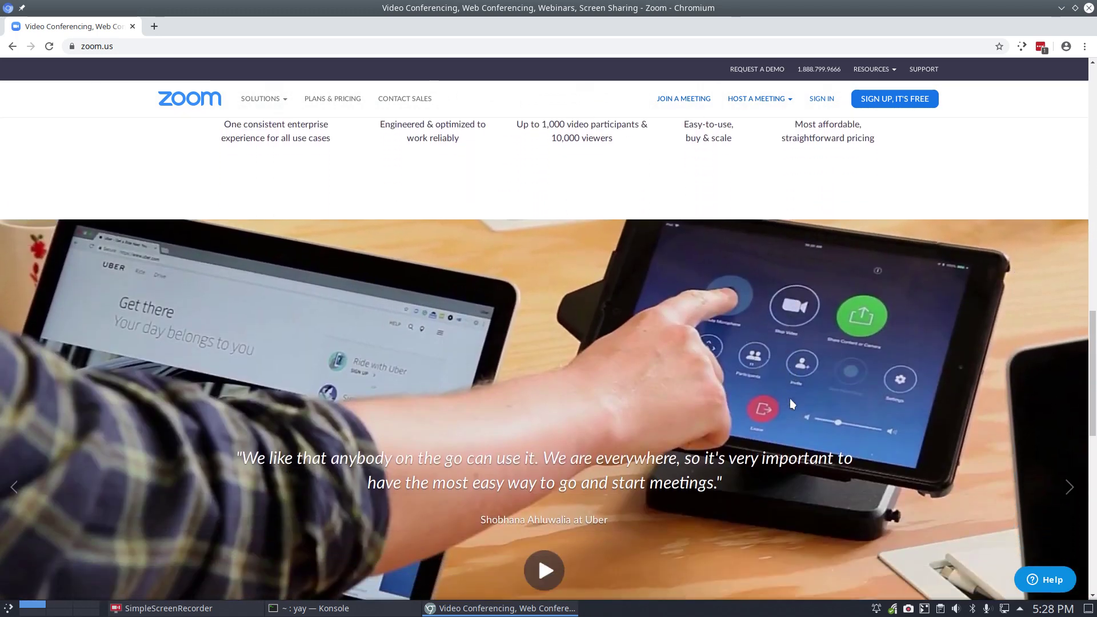
scroll(791, 404, "down", 2)
scroll(792, 404, "down", 3)
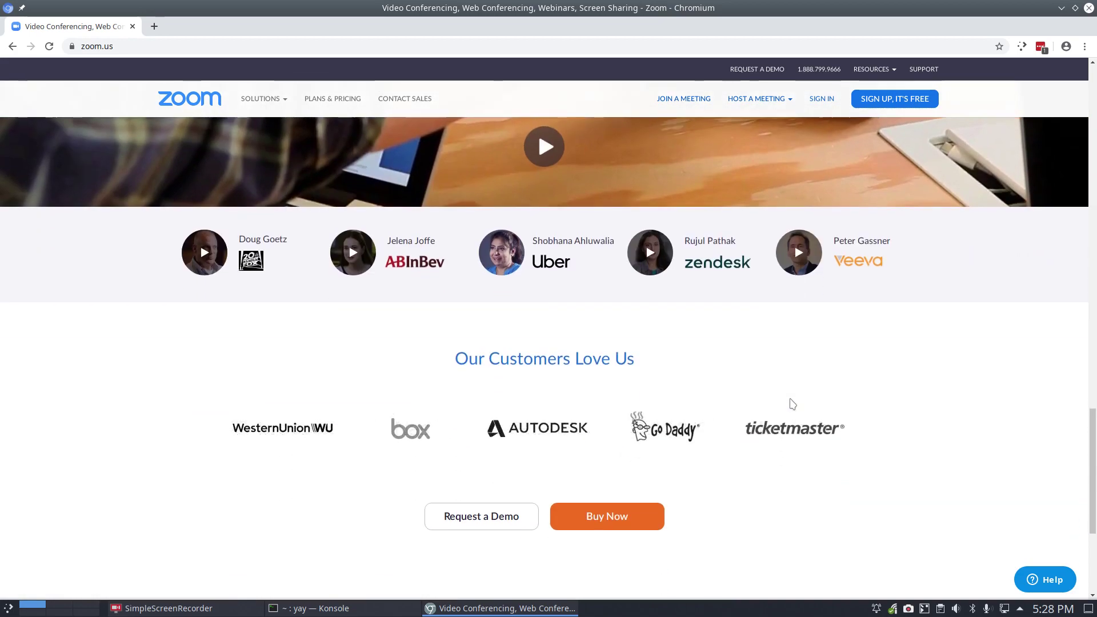
scroll(791, 403, "down", 2)
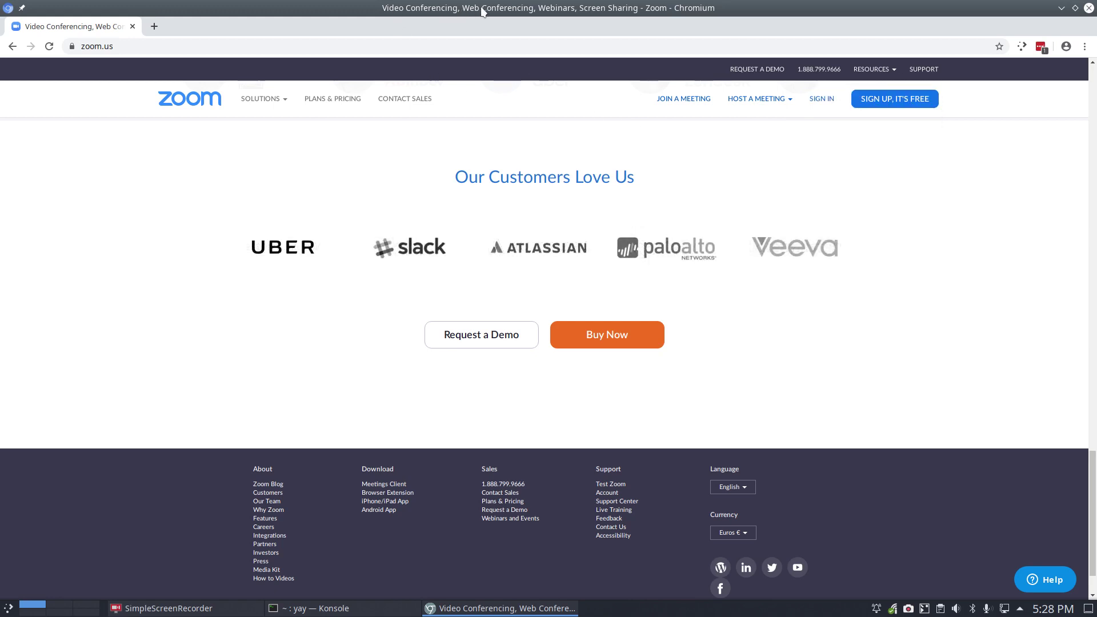
left_click(1062, 9)
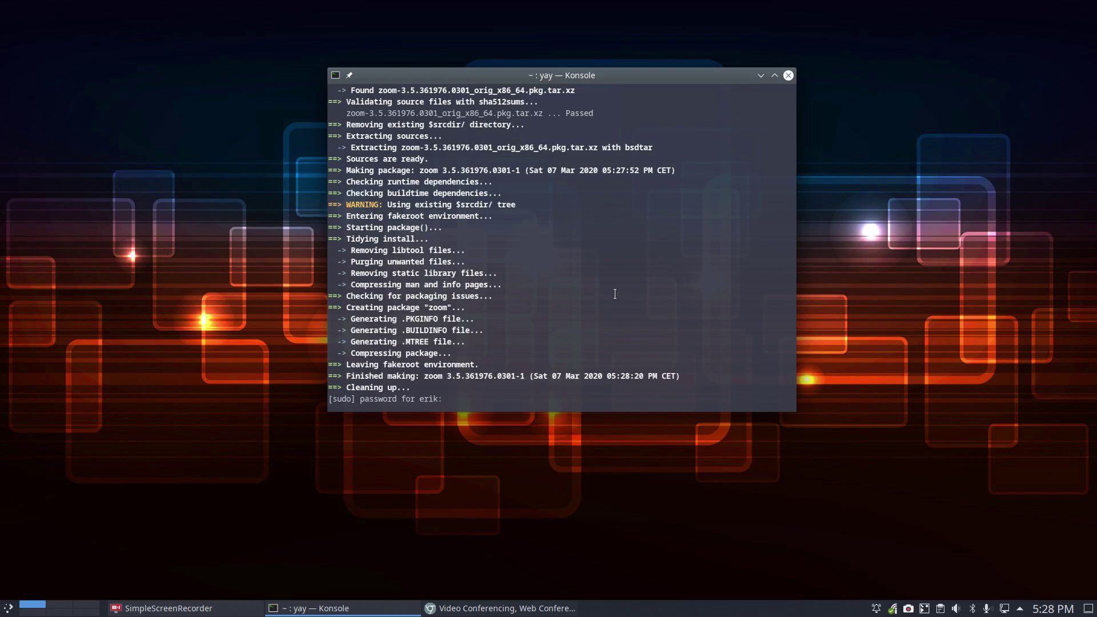
Enter the sudo password, retrying after rejection, so pacman installs zoom
key("Return")
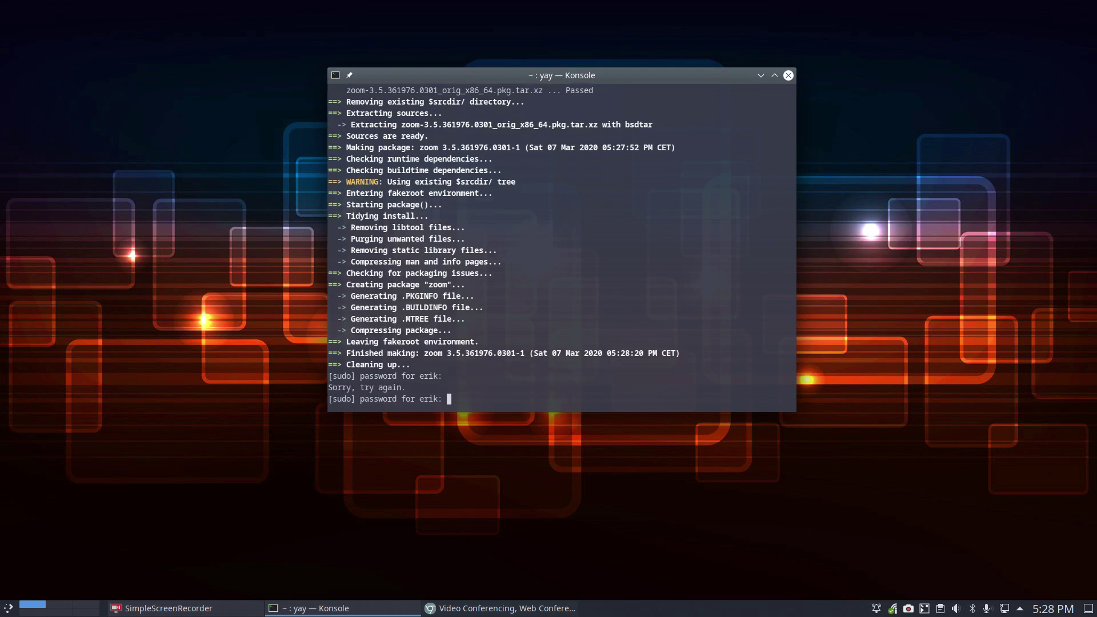
key("Return")
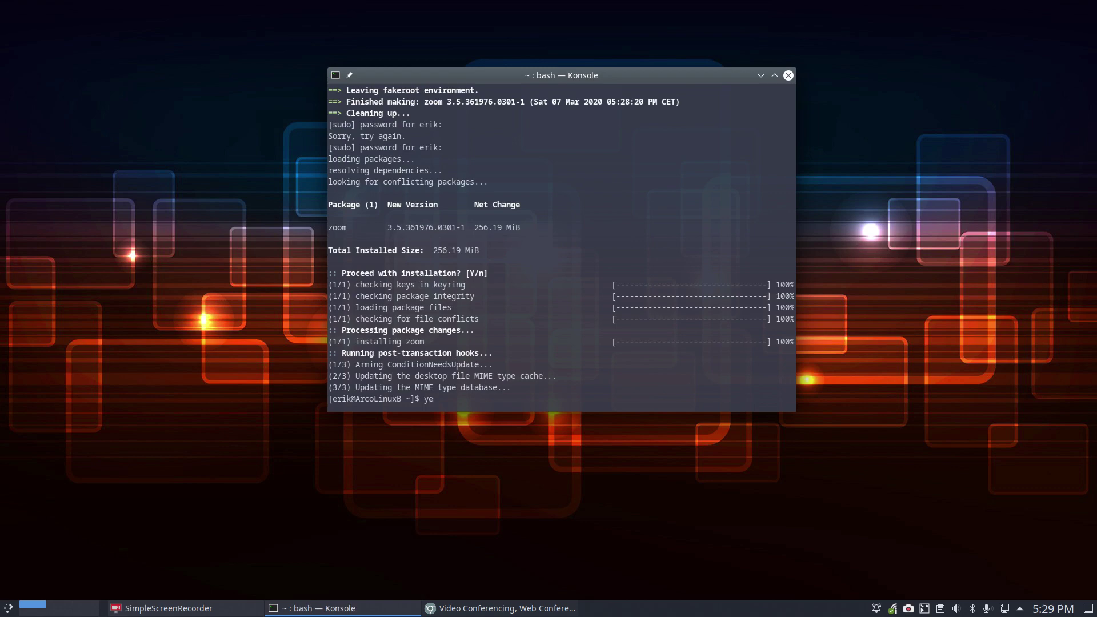
type("yay conff")
type("er")
Run 'yay conferencing', highlighting nextcloud-app-spreed and teamtalk, and lower the terminal window
key("BackSpace")
key("BackSpace")
key("BackSpace")
type("ering")
key("BackSpace")
key("BackSpace")
key("BackSpace")
type("encing")
key("Return")
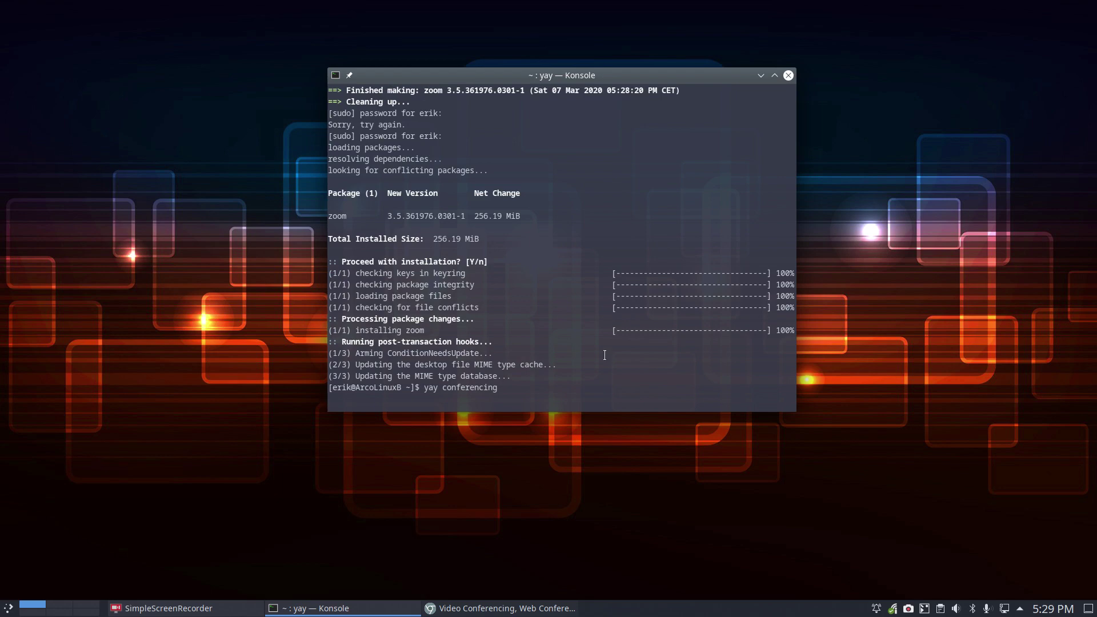
key("Return")
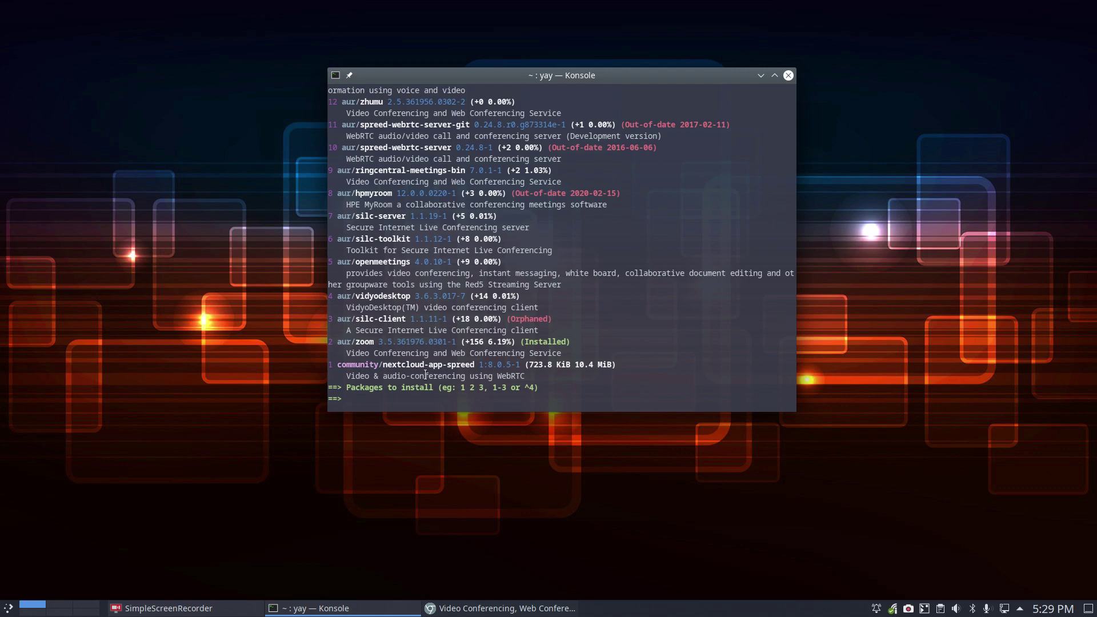
left_click_drag(388, 365, 474, 364)
left_click(365, 346)
scroll(373, 257, "up", 1)
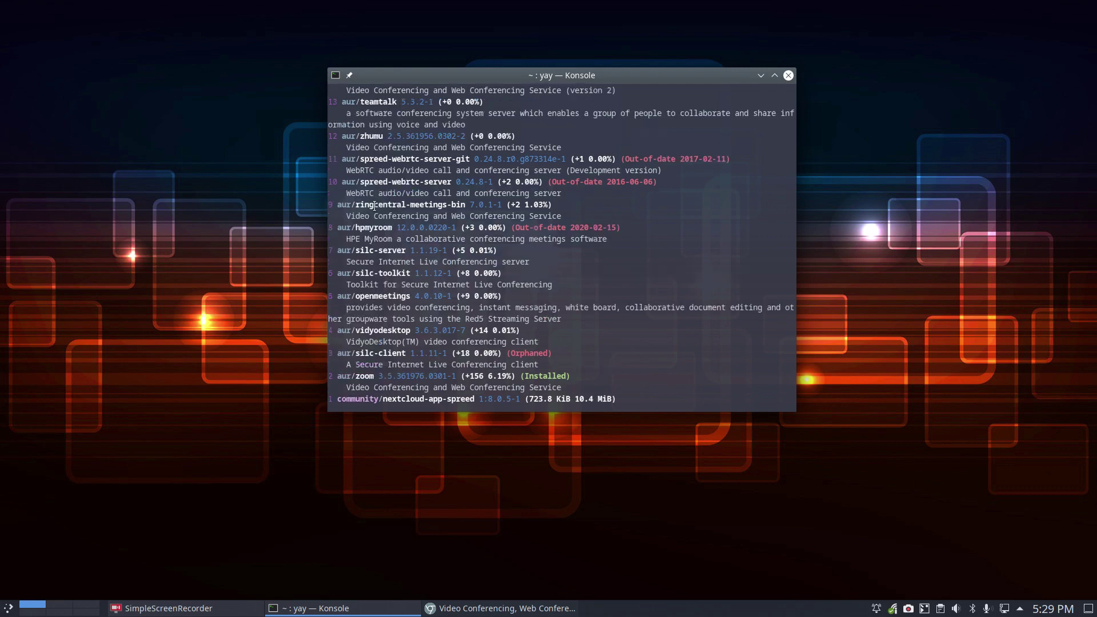
scroll(373, 249, "up", 1)
scroll(374, 223, "up", 4)
scroll(375, 205, "down", 2)
scroll(374, 206, "down", 1)
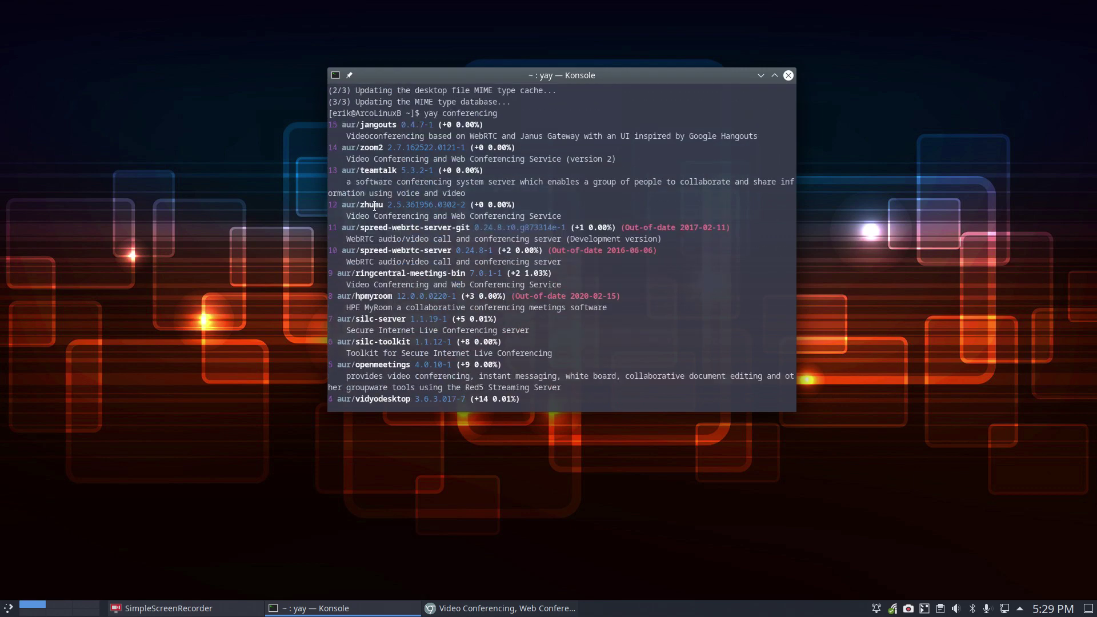
double_click(374, 170)
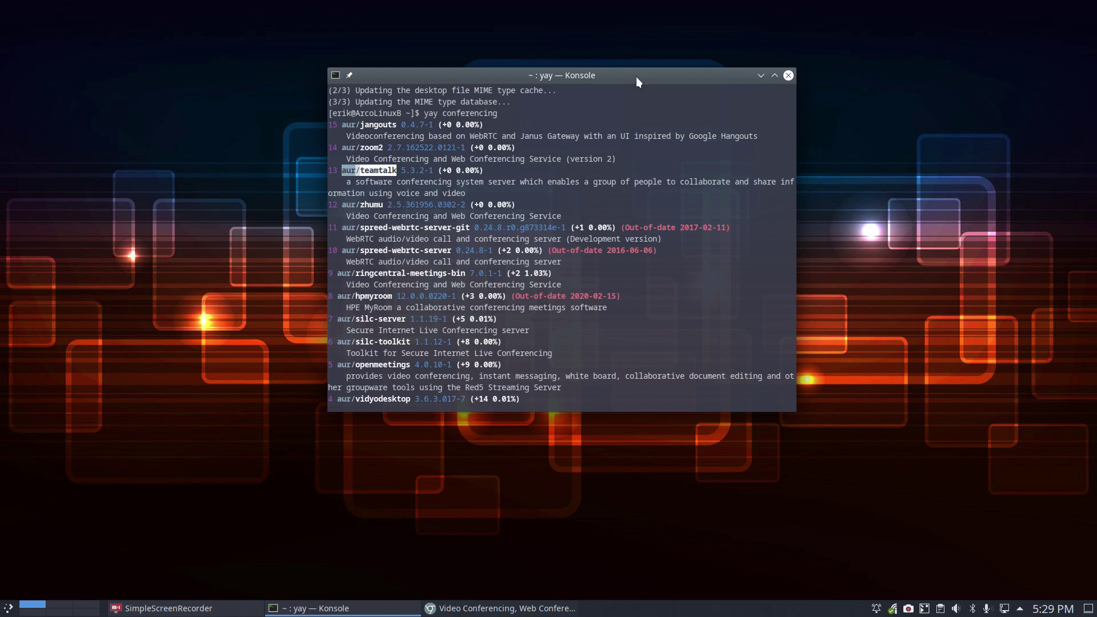
left_click_drag(636, 77, 633, 120)
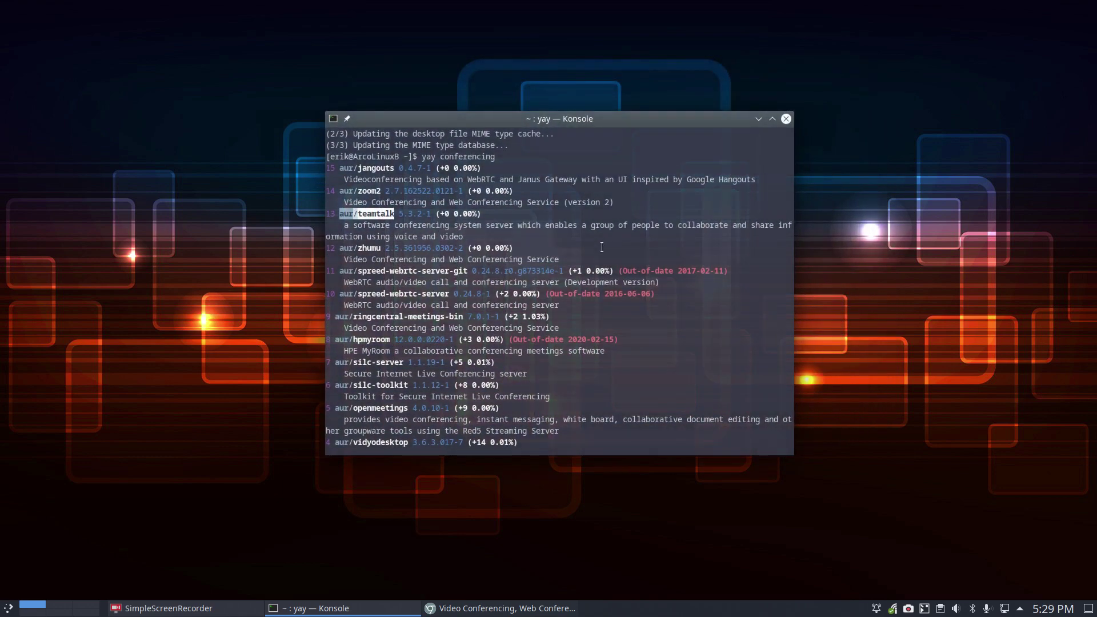
Launch Discover and search for 'webseminar', which finds nothing
left_click(8, 609)
left_click(8, 610)
type("disc")
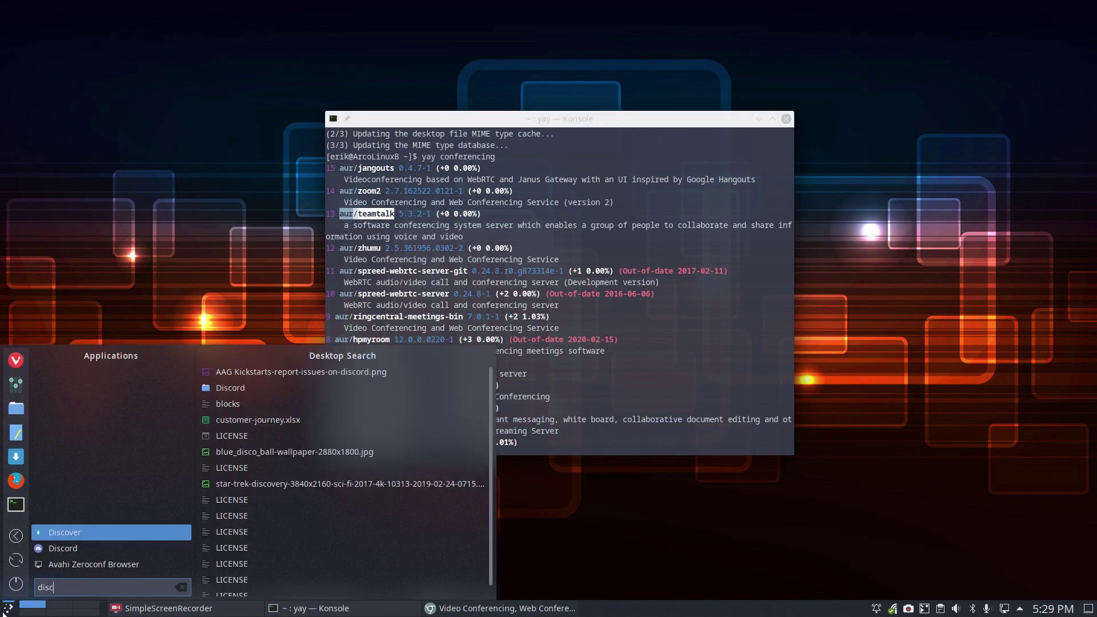
key("Return")
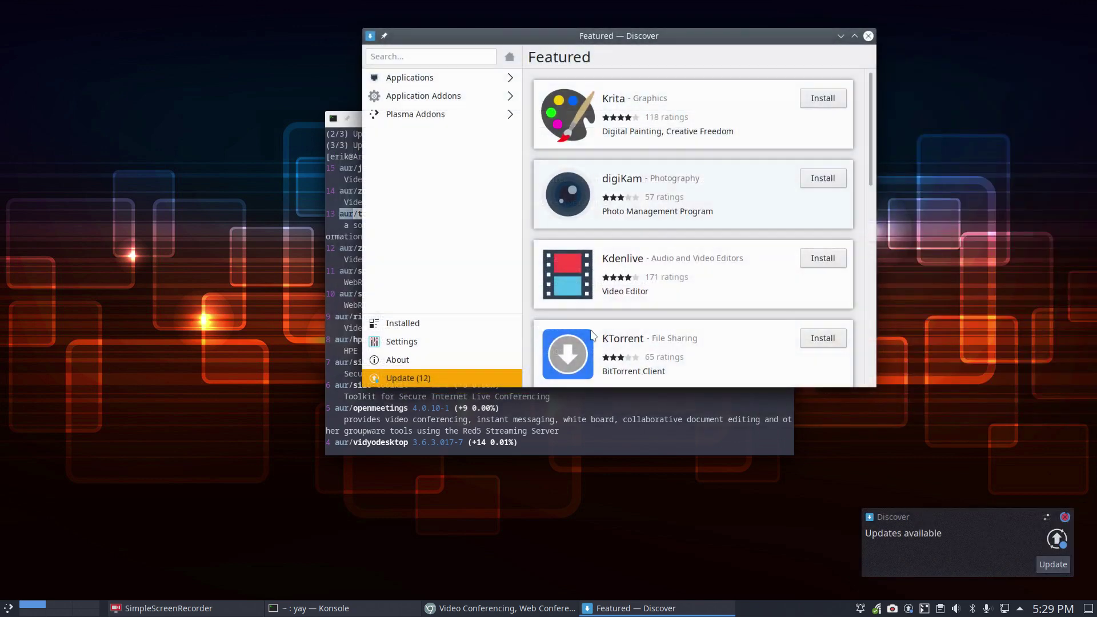
left_click(449, 55)
type("webs")
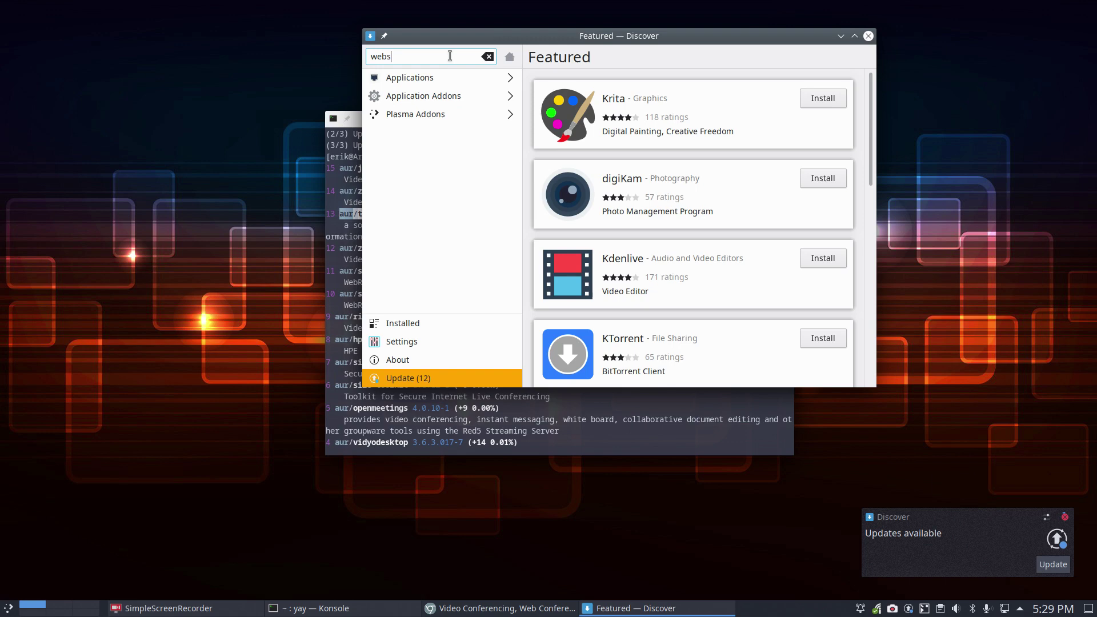
type("im")
key("BackSpace")
type("em")
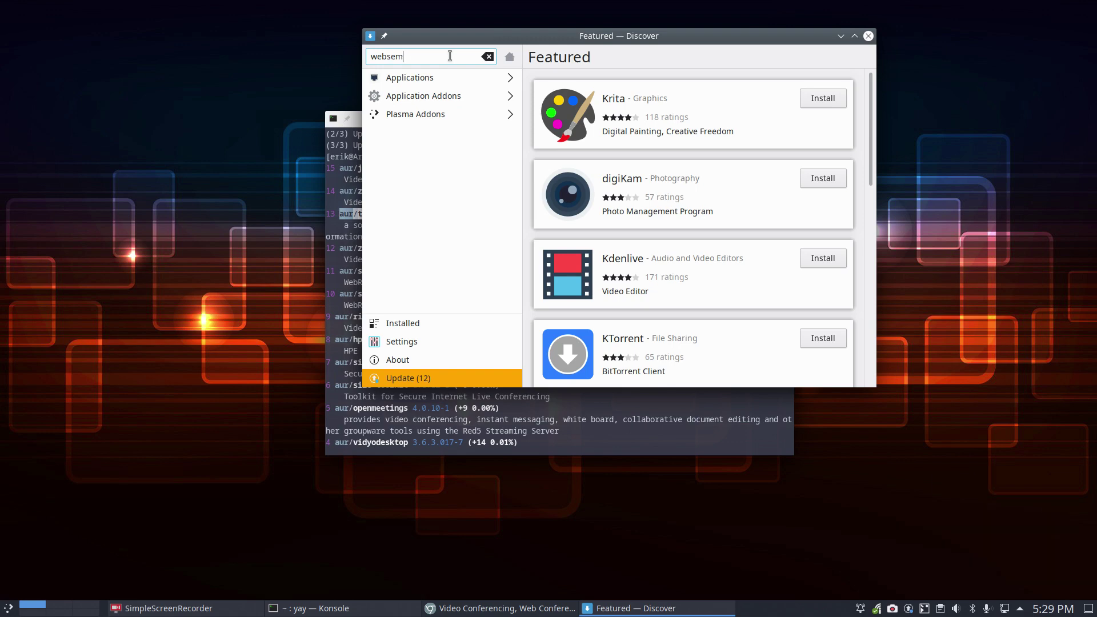
type("inar")
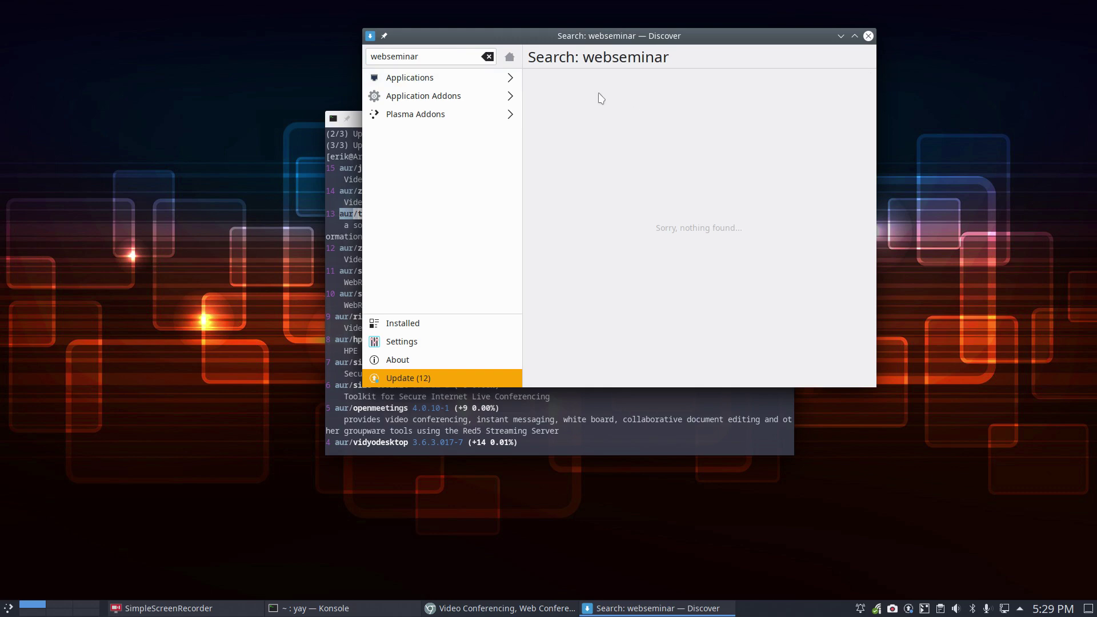
Replace the search with 'conference', listing qTox and a KDE Conference wallpaper
left_click_drag(449, 56, 333, 52)
key("ctrl+a")
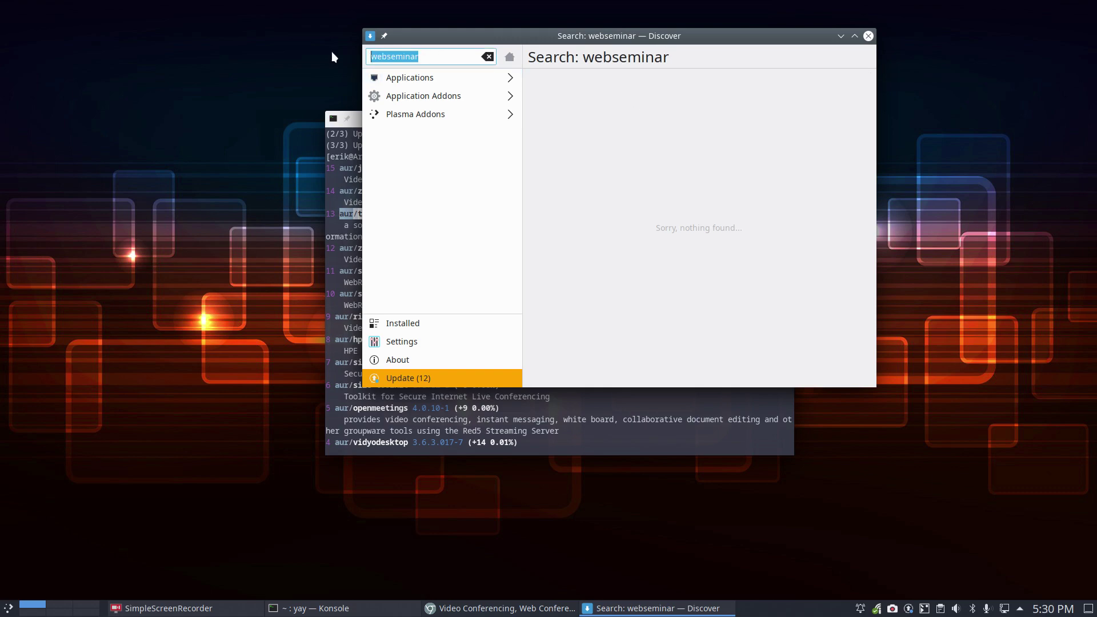
type("confd")
key("BackSpace")
type("e")
type("rence")
key("Return")
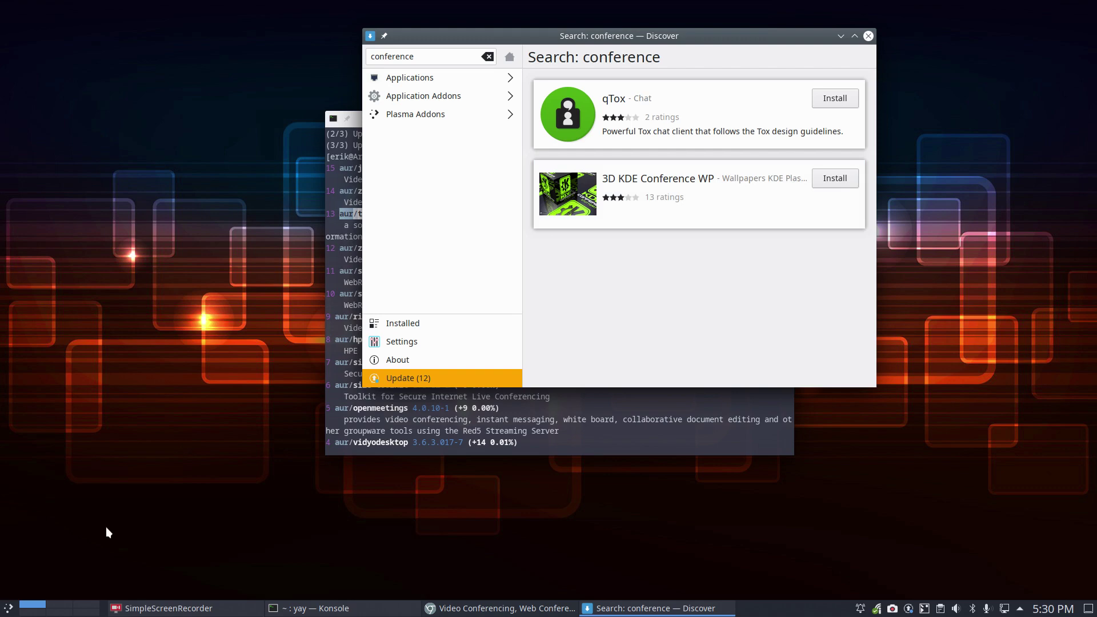
left_click(6, 611)
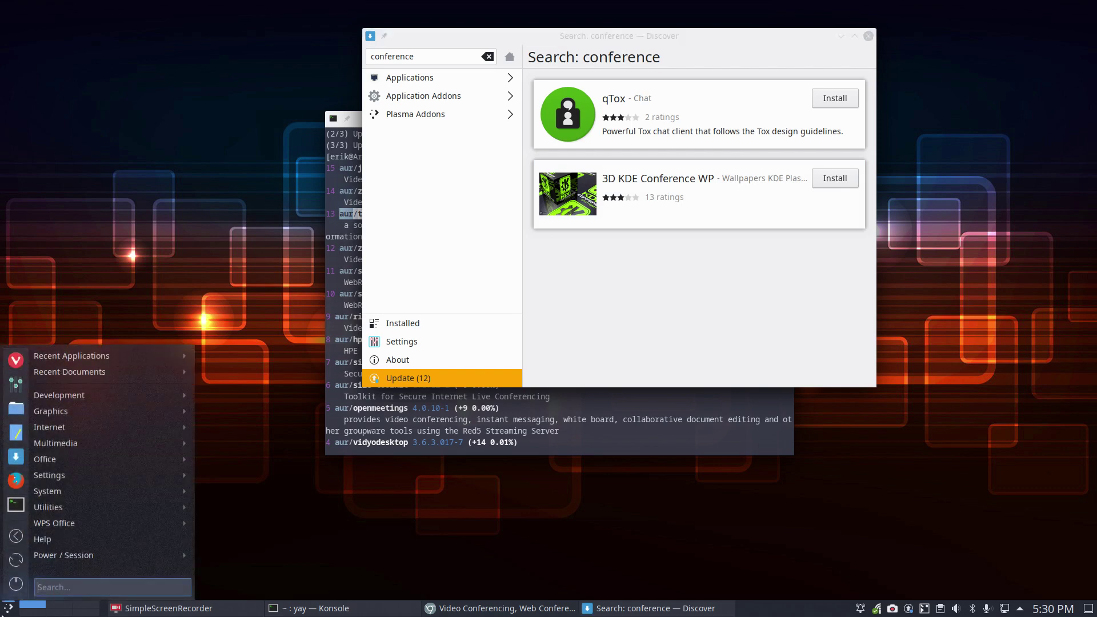
type("up")
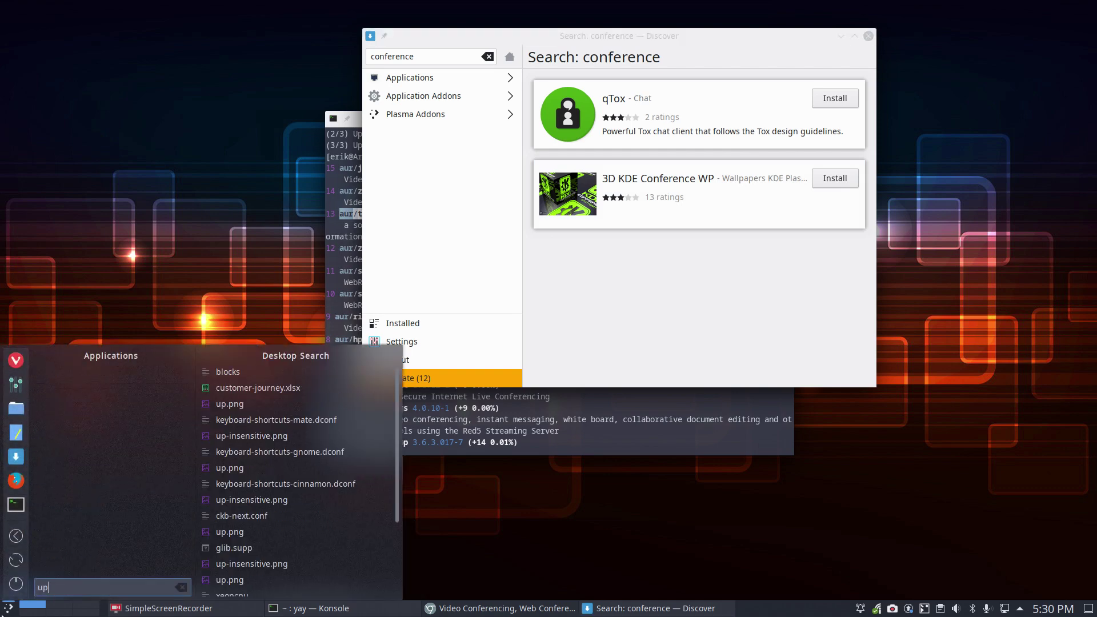
type("d")
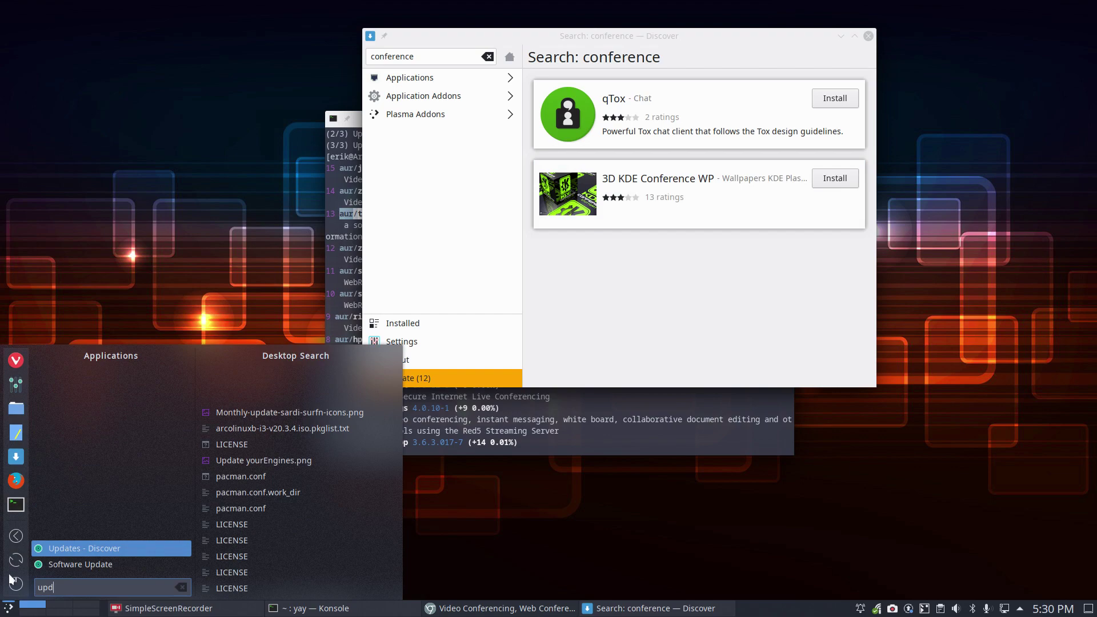
Open pamac Software Update, search 'conference' to find qTox and Wire, and move the window aside
left_click(60, 566)
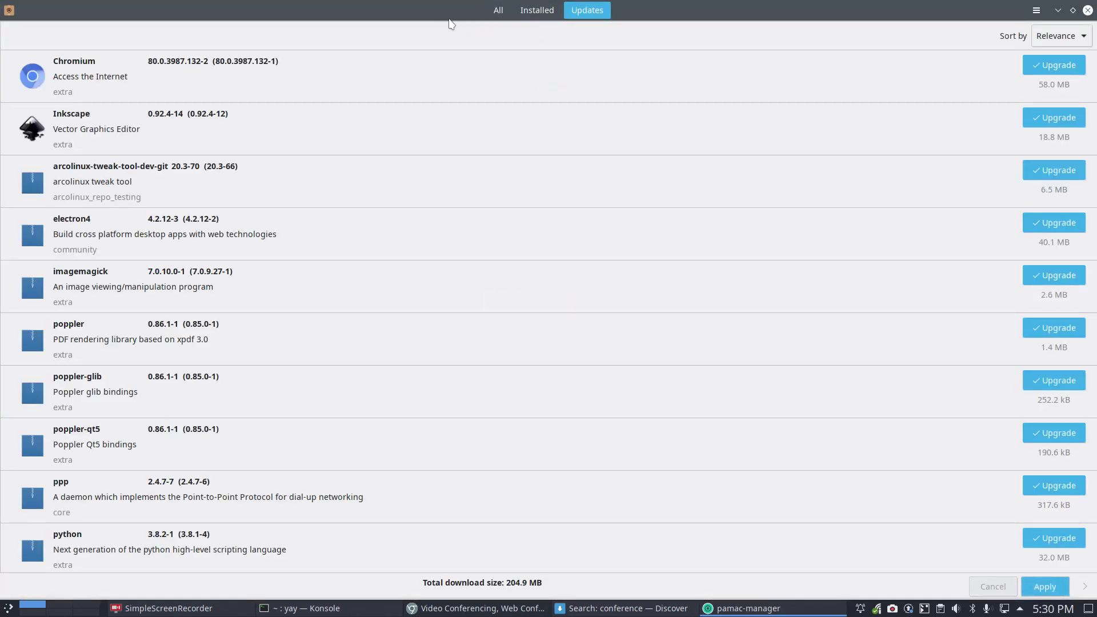
key("ctrl+f")
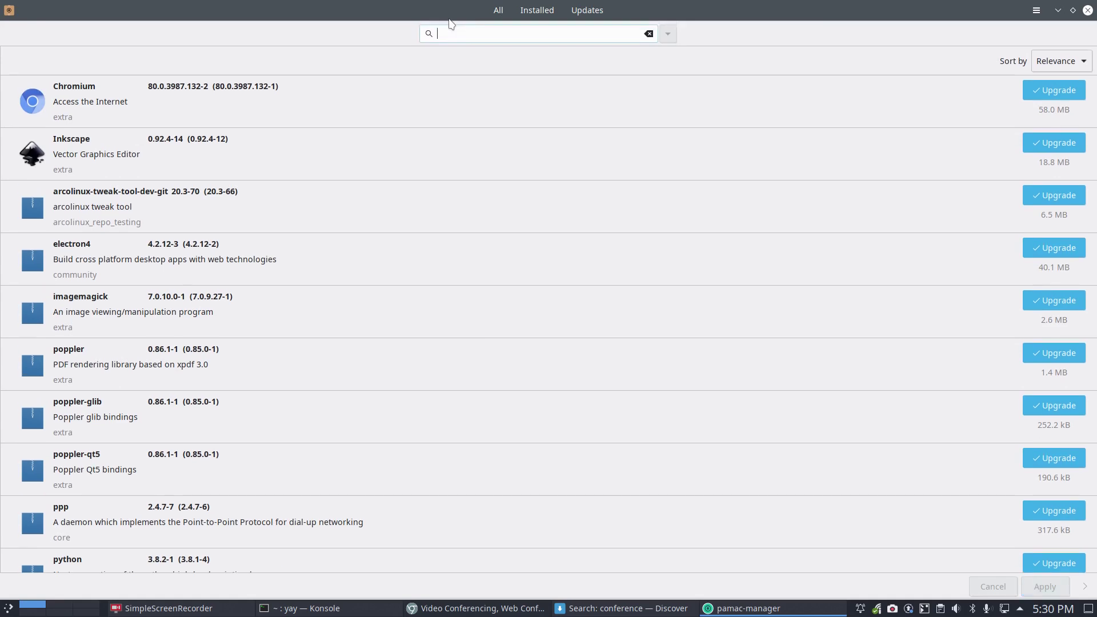
type("conf")
type("erence")
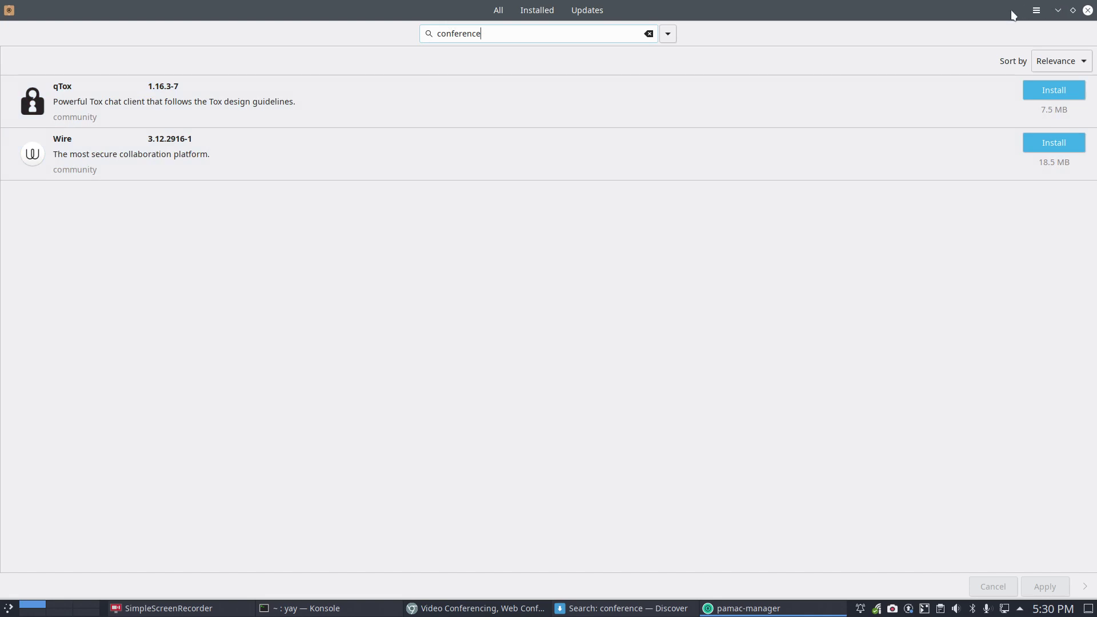
mouse_move(1014, 15)
left_mouse_down()
mouse_move(935, 133)
mouse_move(918, 207)
left_mouse_up()
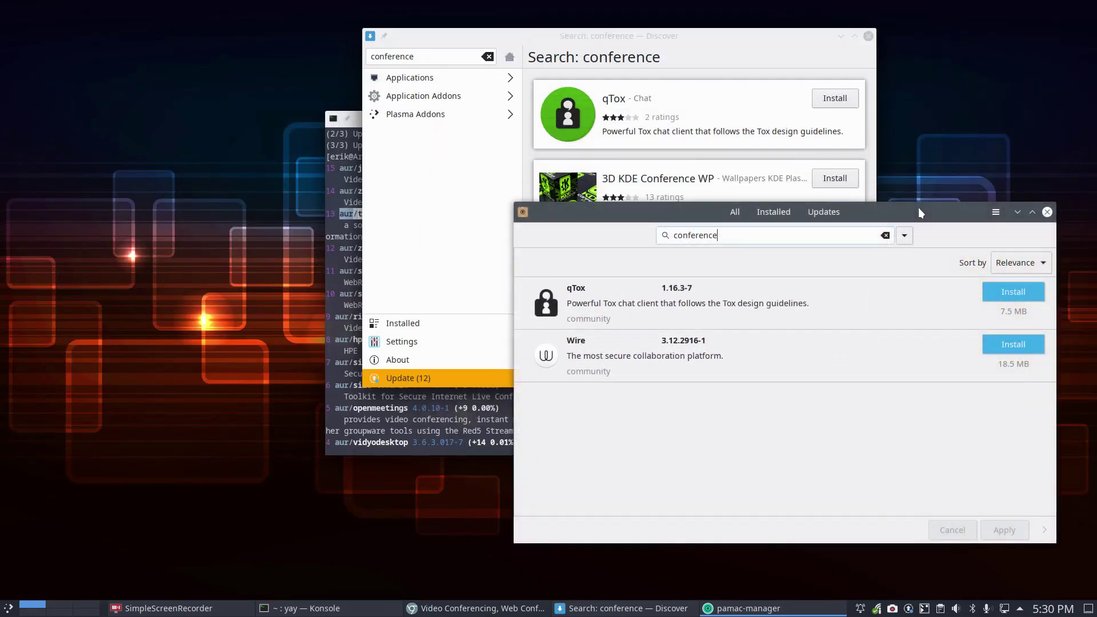
Bring Konsole forward and select the nextcloud-app-spreed and aur/zoom package names
left_click(441, 420)
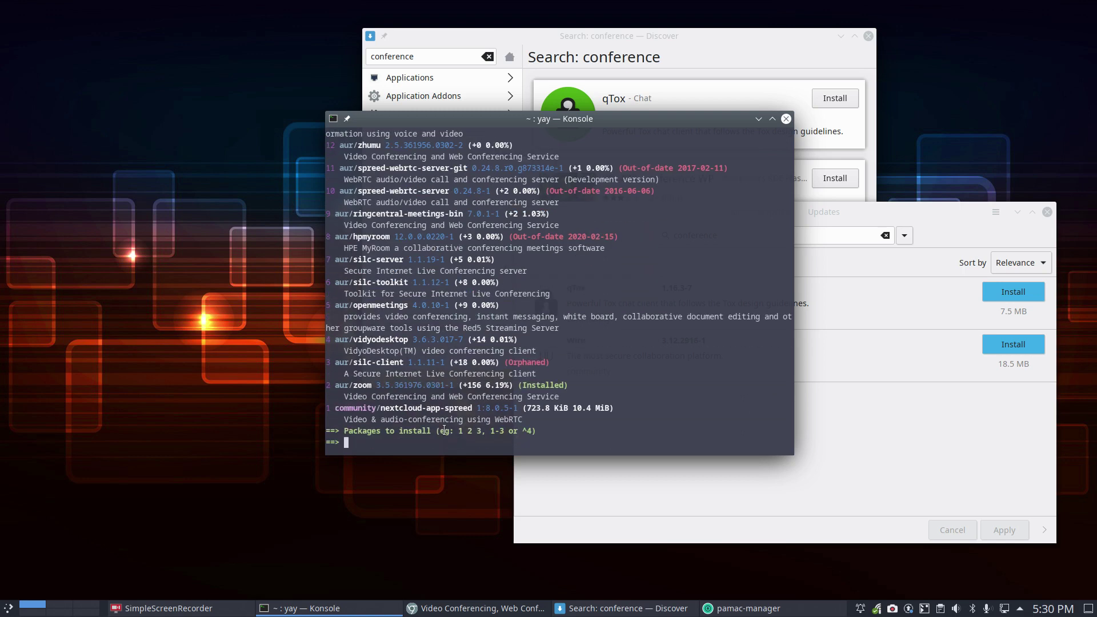
left_click_drag(377, 408, 472, 408)
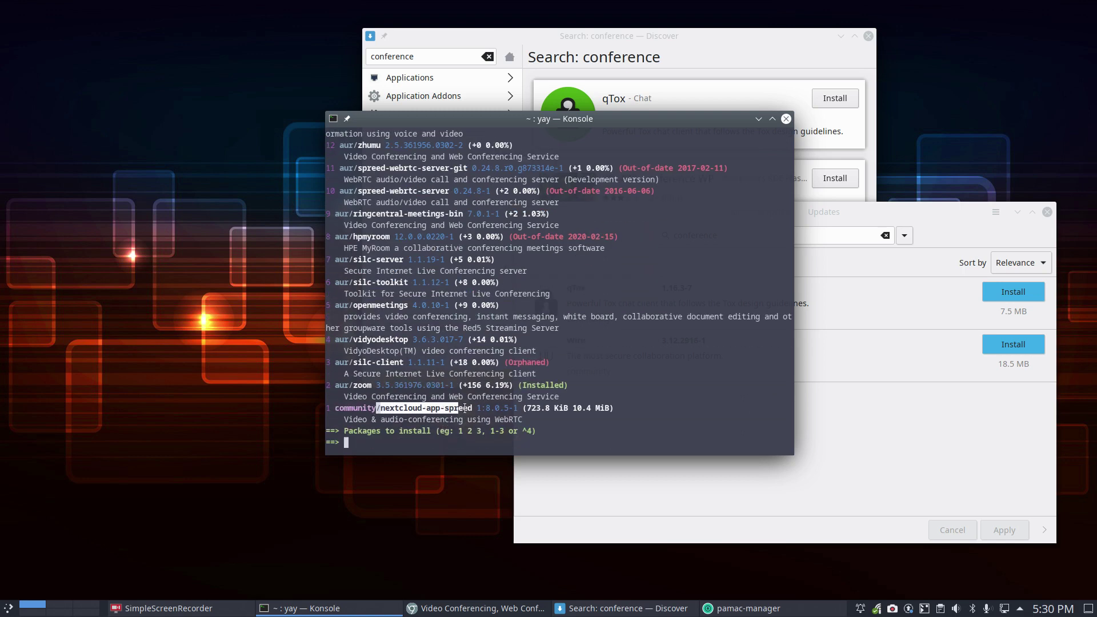
double_click(360, 408)
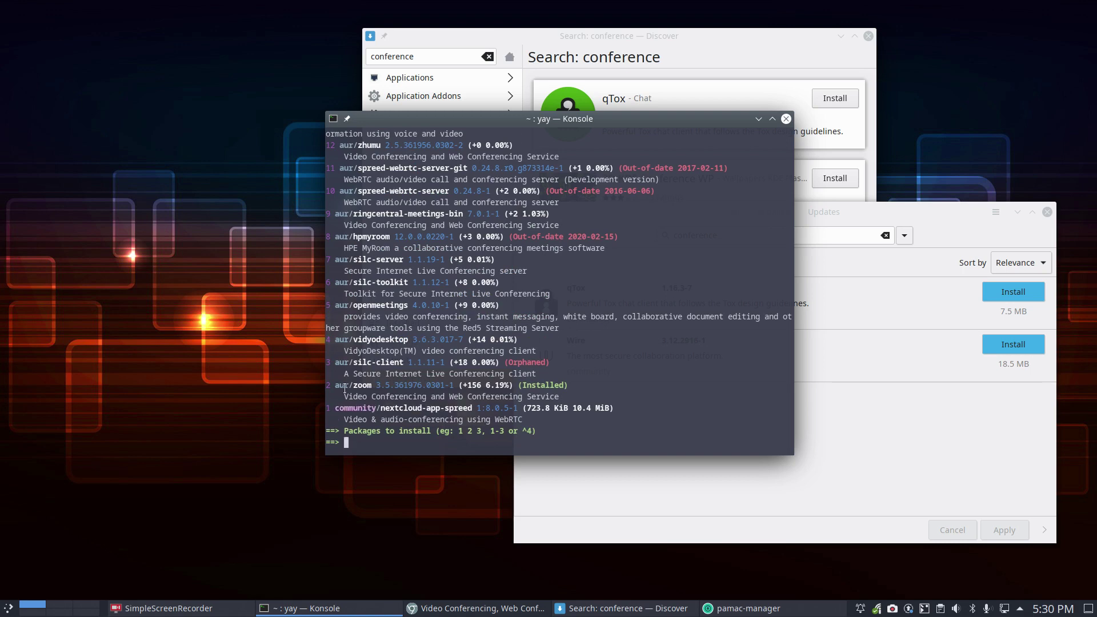
double_click(354, 386)
Close Konsole despite the running yay, close pamac, and move Discover right
left_click(786, 119)
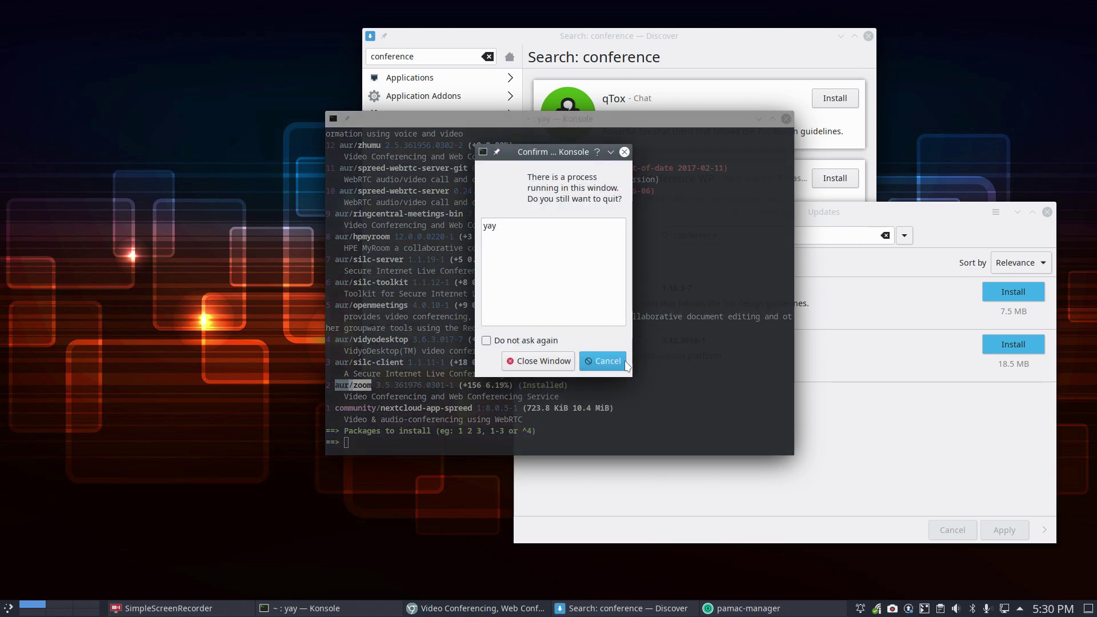
left_click(556, 362)
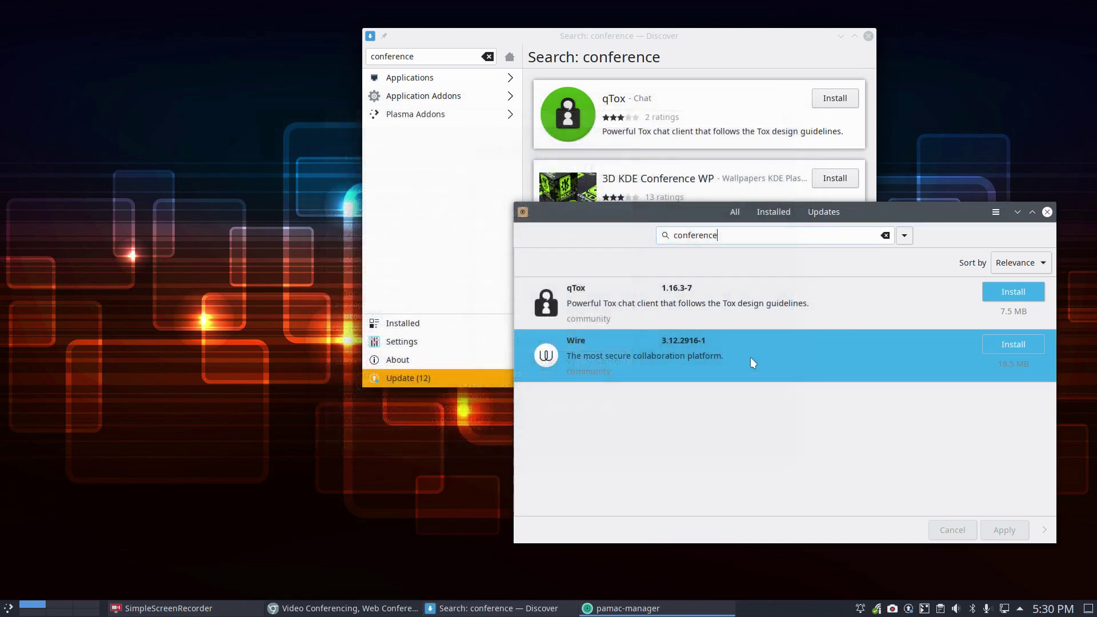
left_click(1048, 214)
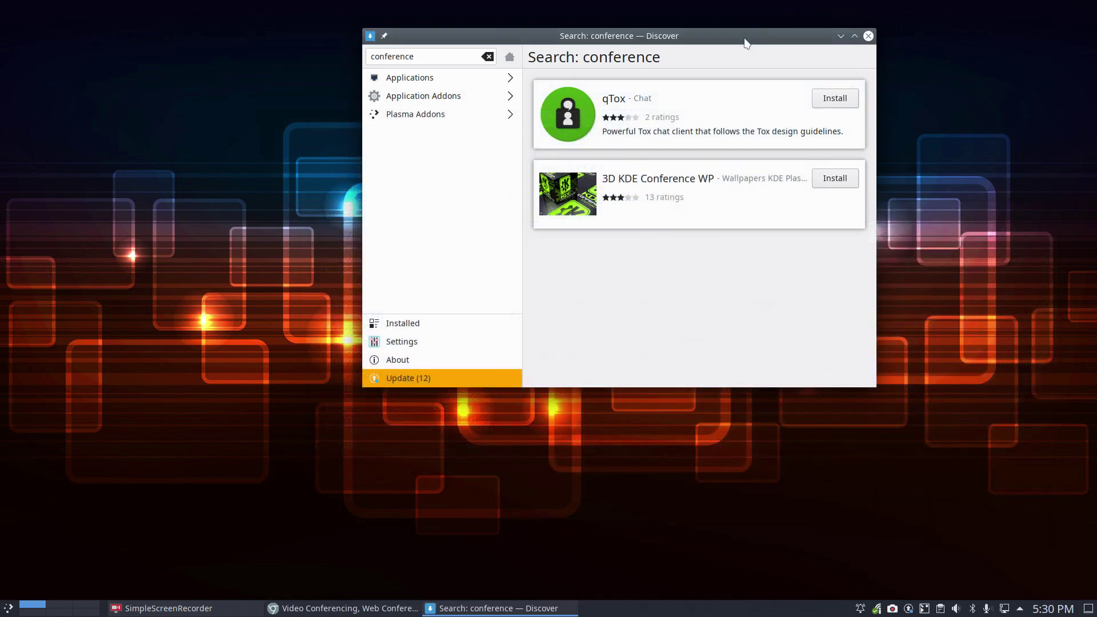
left_click_drag(737, 43, 861, 97)
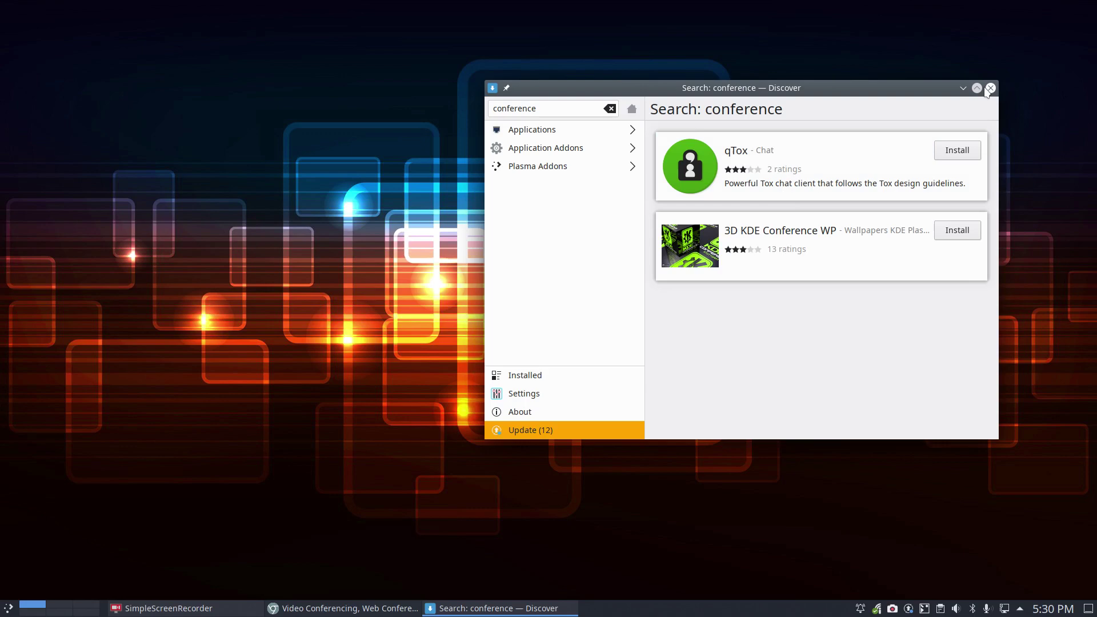